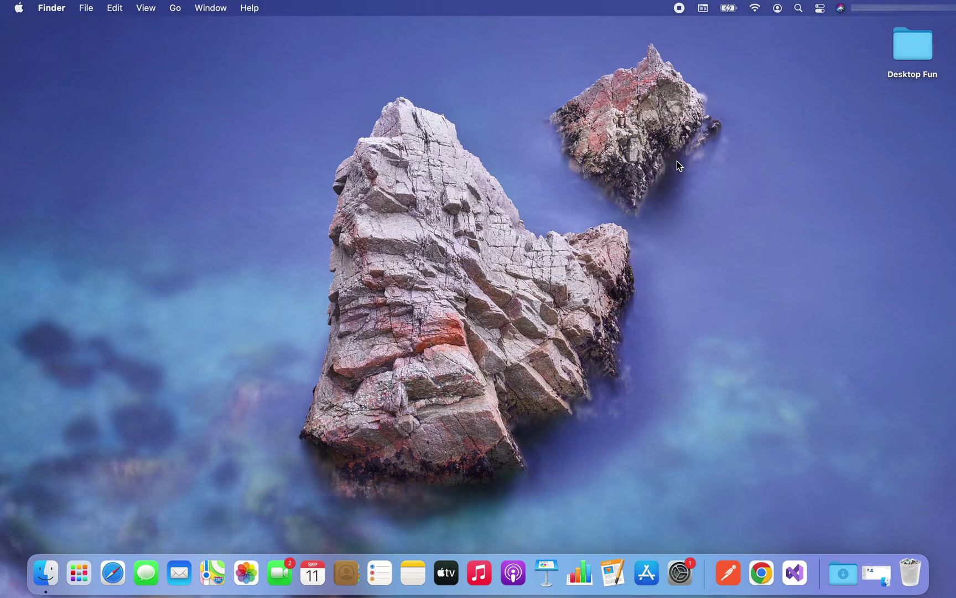
Step: Search Chrome for 'app cleaner' and open the freemacsoft AppCleaner page
left_click(762, 572)
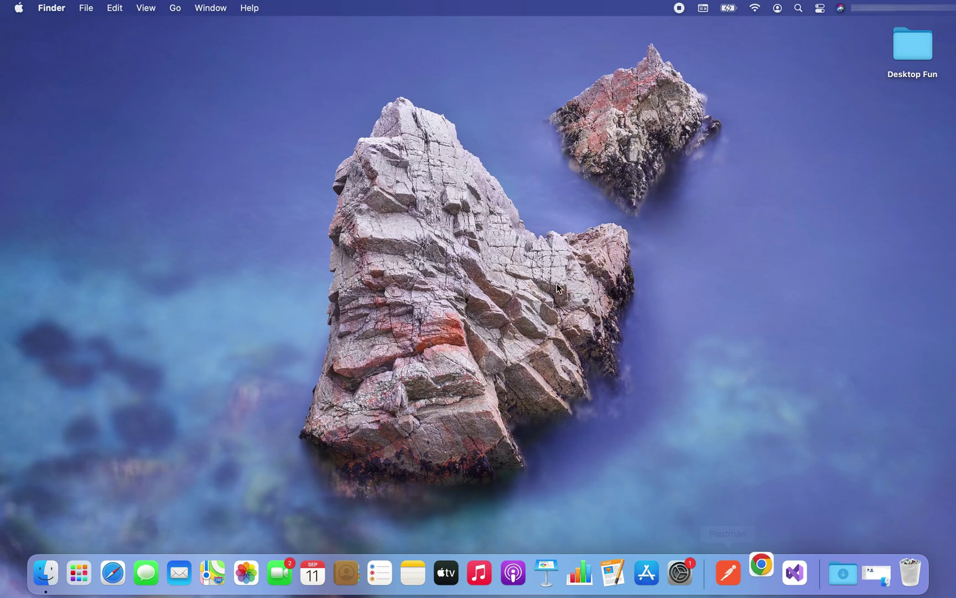
type("app cleaner")
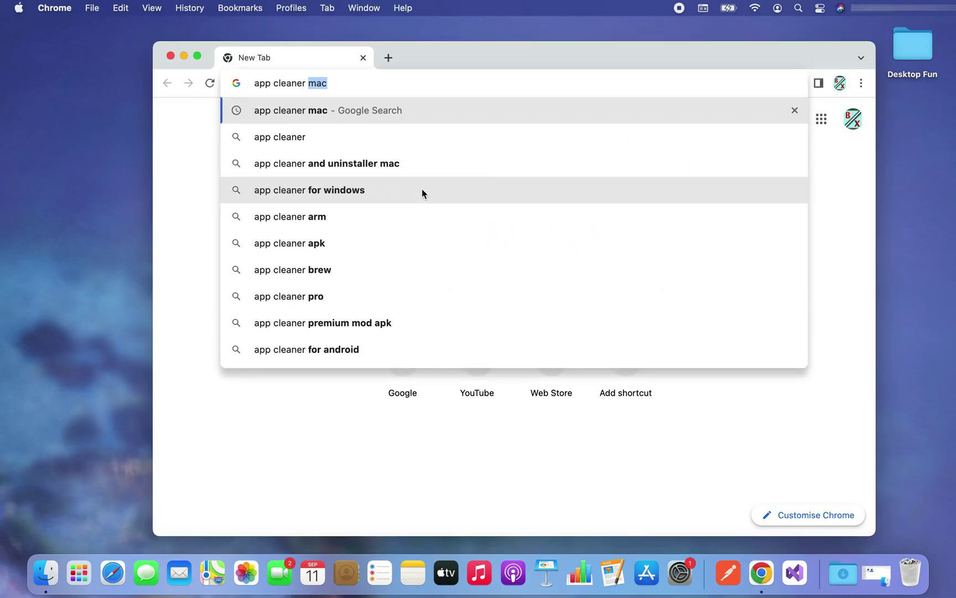
key("Return")
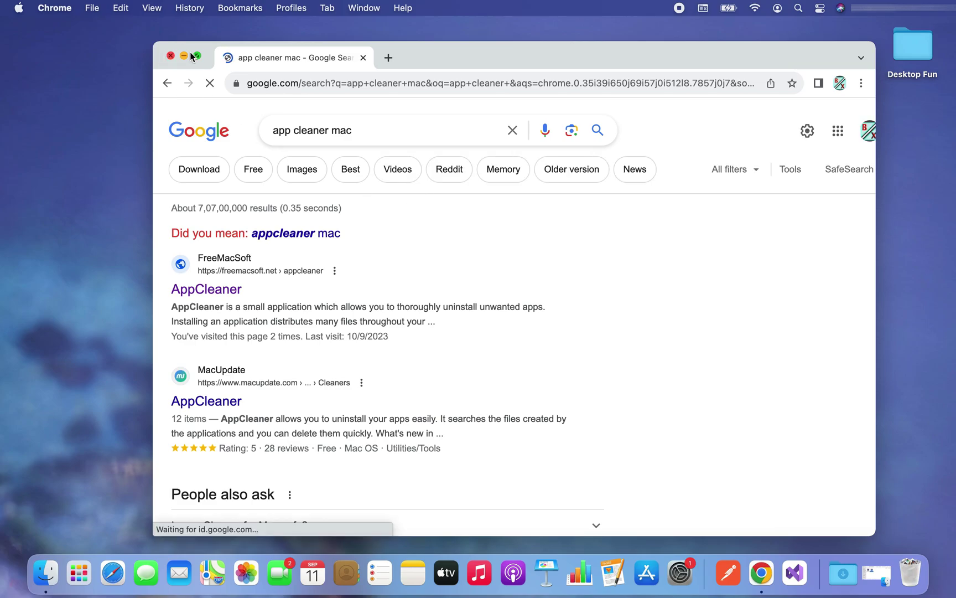
left_click(196, 56)
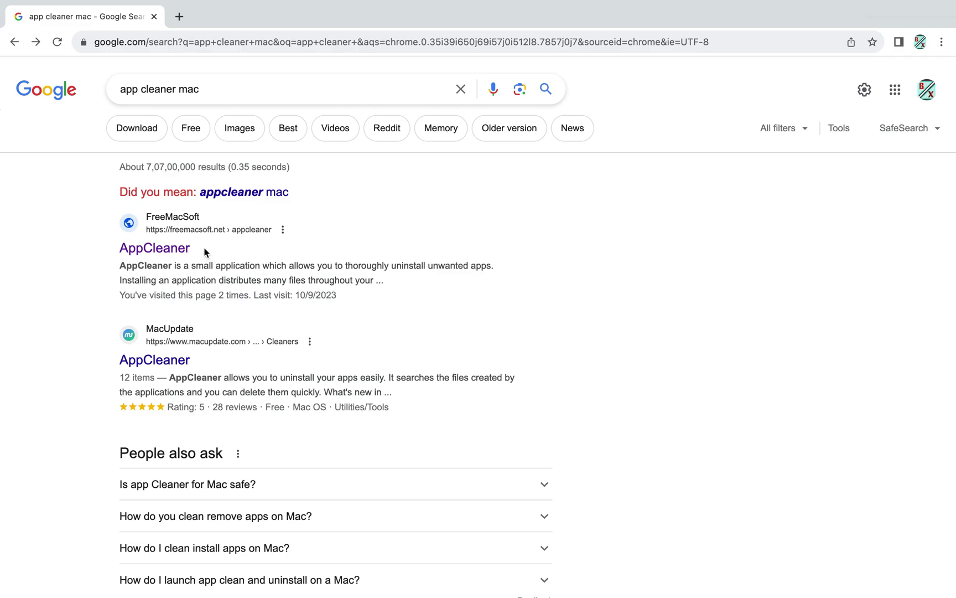
left_click(160, 252)
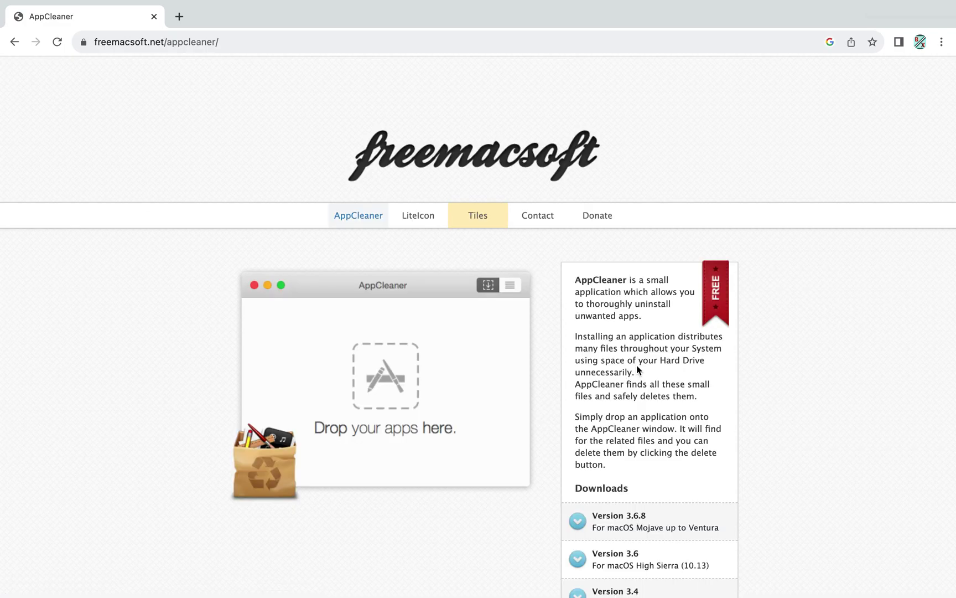
Step: Download AppCleaner Version 3.6.8 and open the finished AppCleaner_3.6.8.zip
scroll(636, 365, "down", 2)
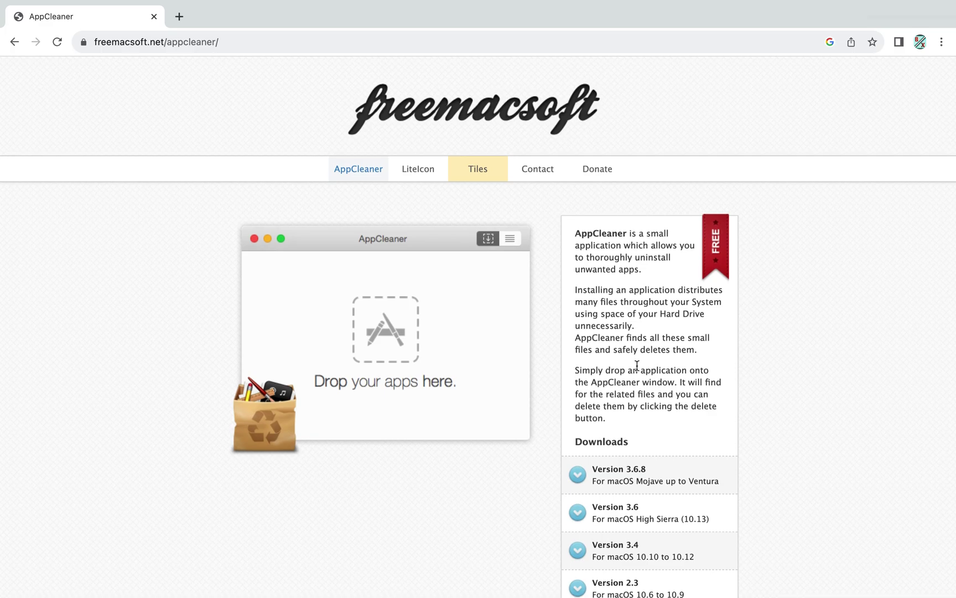
scroll(637, 366, "down", 1)
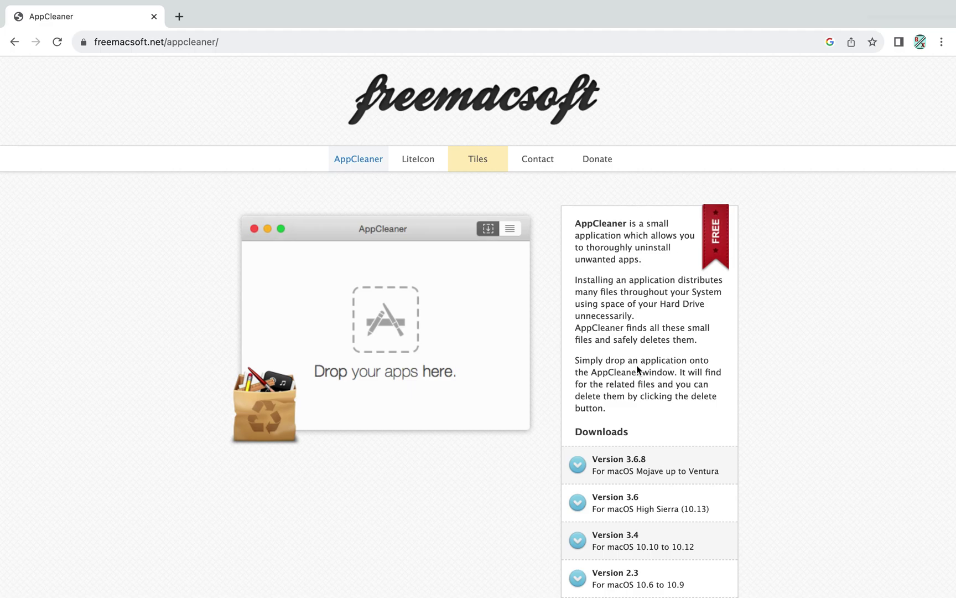
scroll(443, 473, "down", 3)
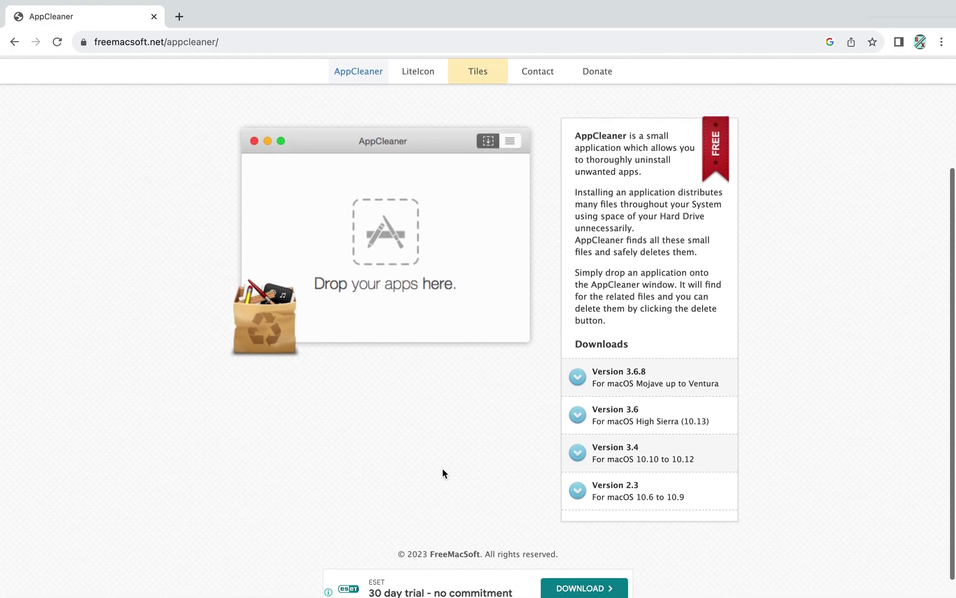
scroll(442, 473, "down", 1)
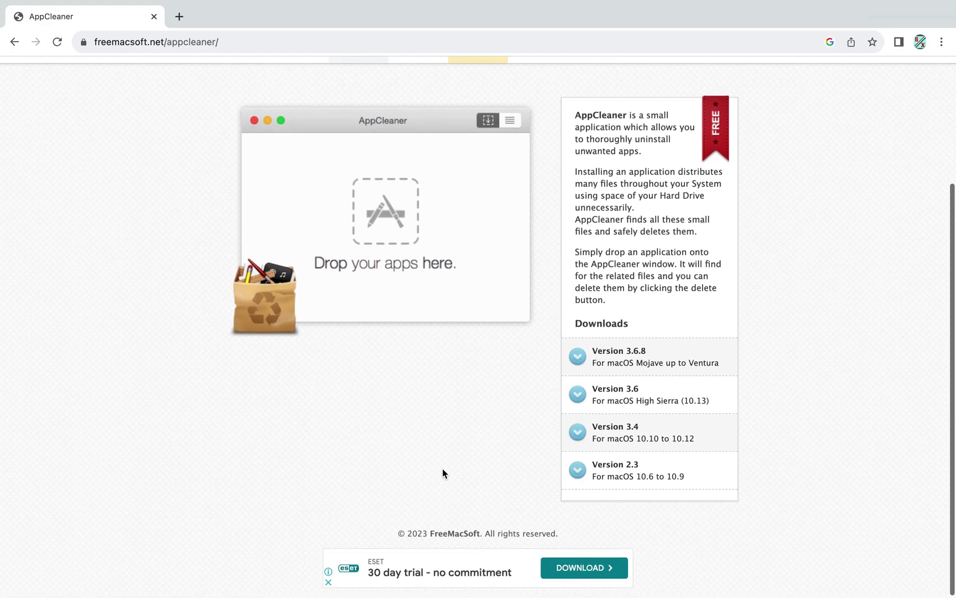
left_click(686, 357)
left_click(879, 45)
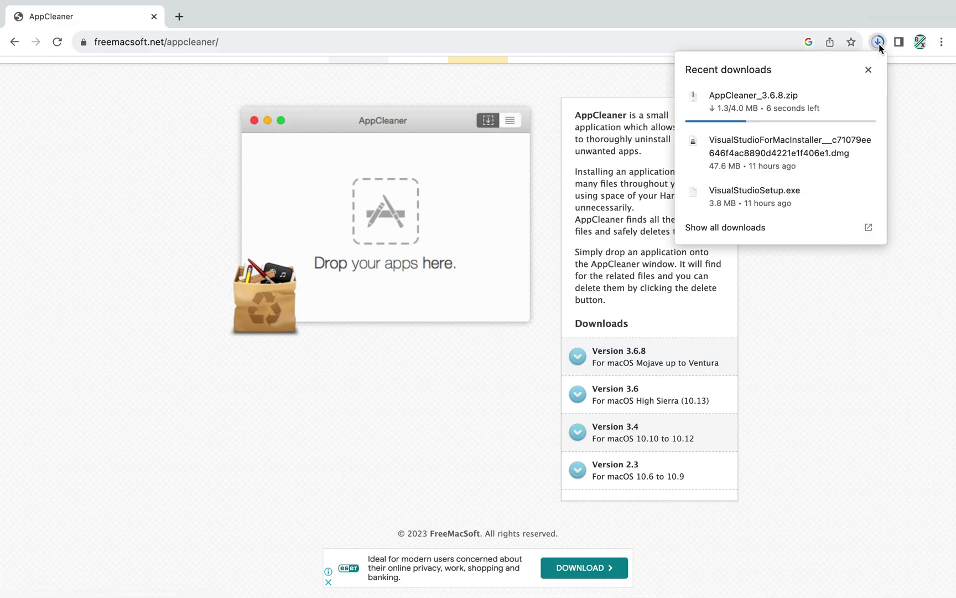
mouse_move(824, 92)
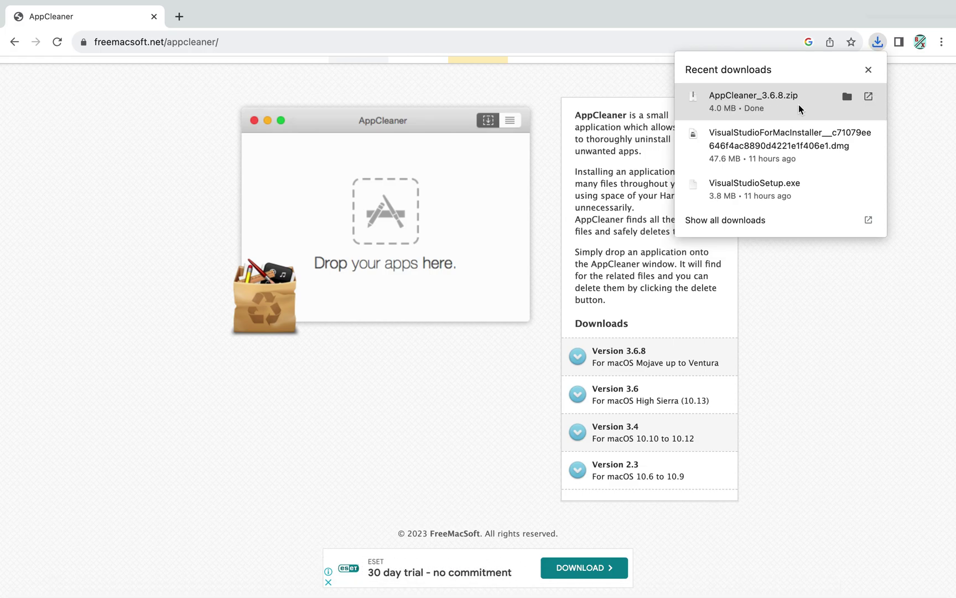
left_click(799, 104)
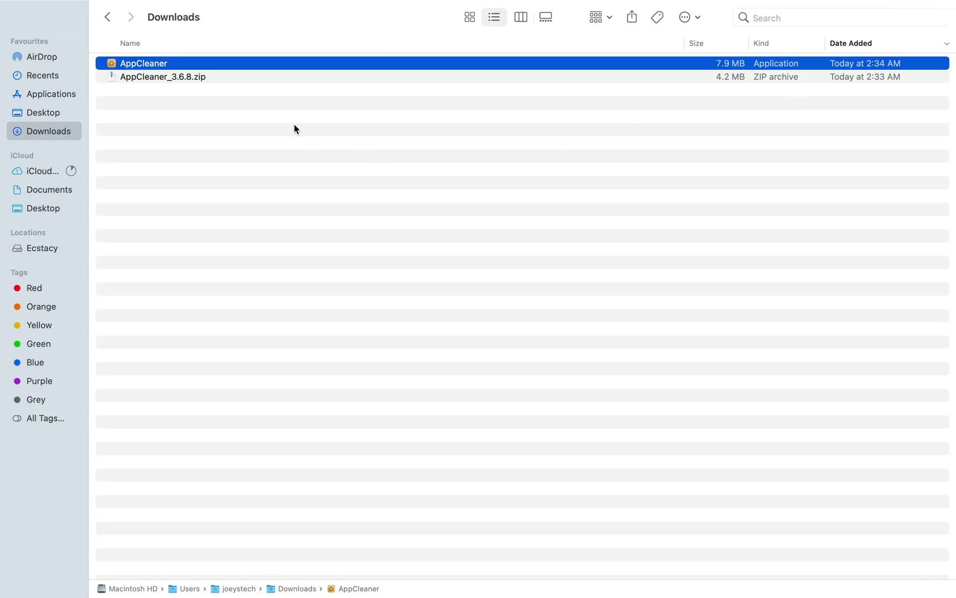
Step: Launch AppCleaner from Downloads, allow it past the internet-download warning, and reposition its window
double_click(188, 64)
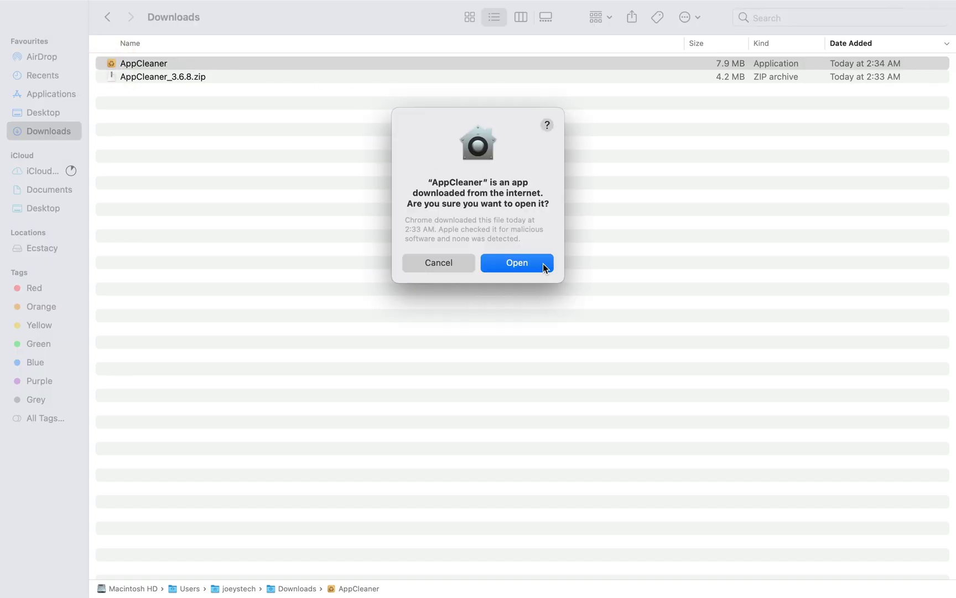
left_click(543, 264)
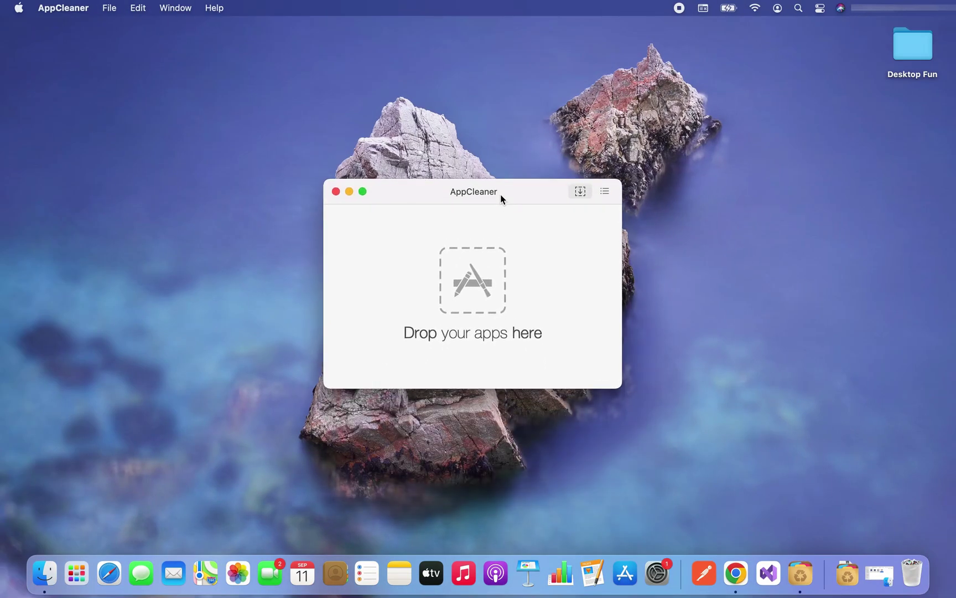
left_click_drag(501, 195, 502, 189)
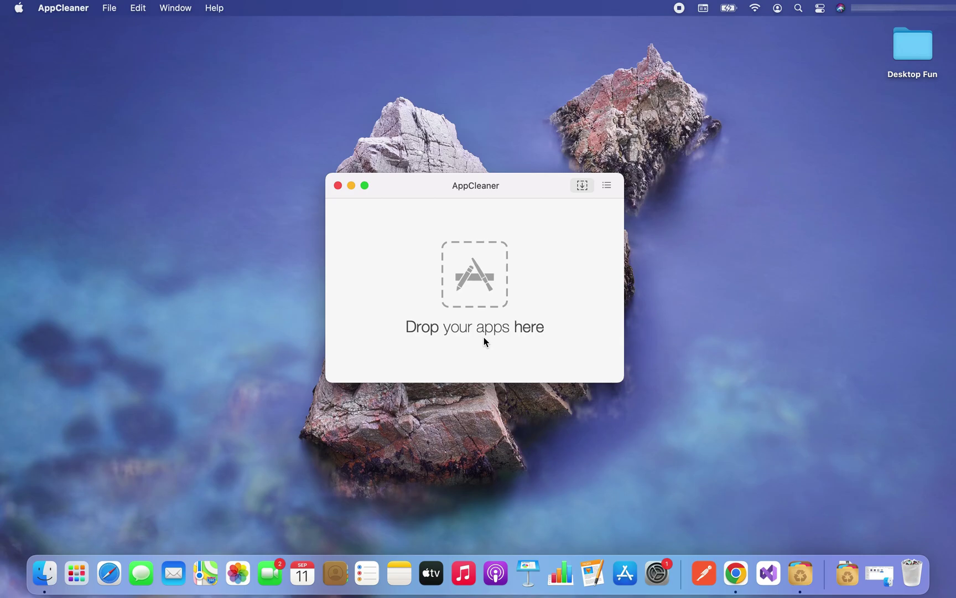
Step: Search the Applications folder in Finder for 'visual studio'
left_click(44, 573)
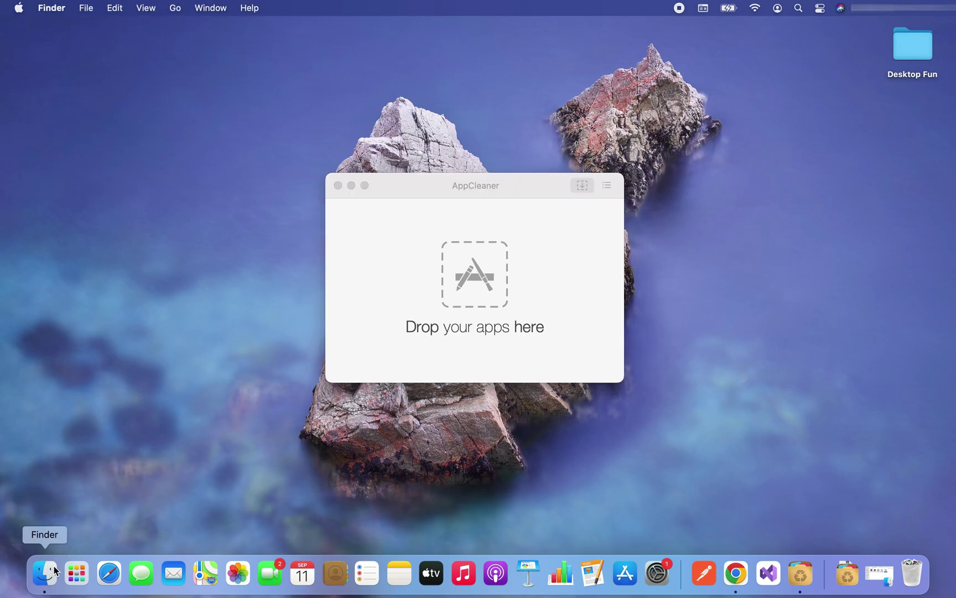
left_click(45, 98)
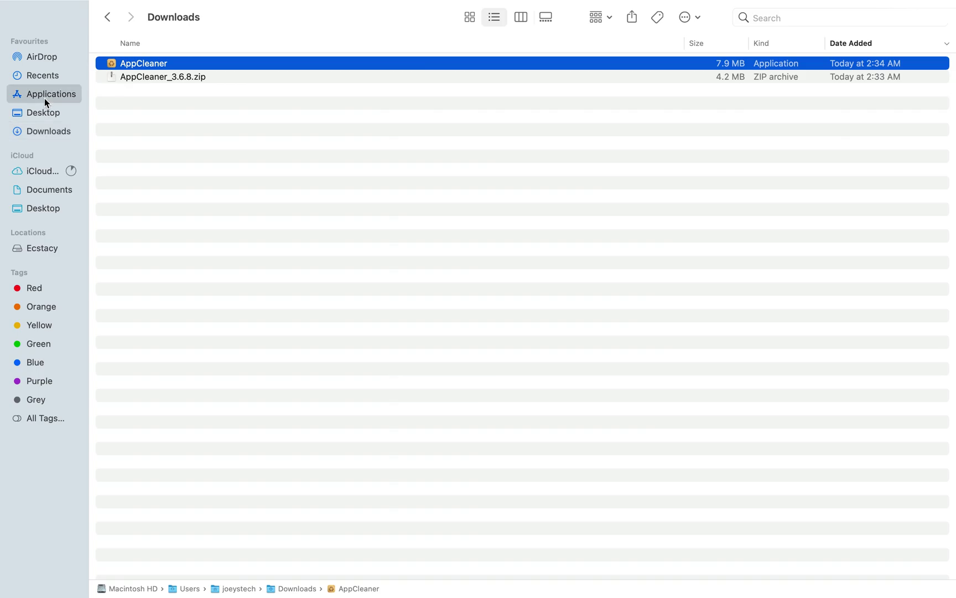
left_click(775, 17)
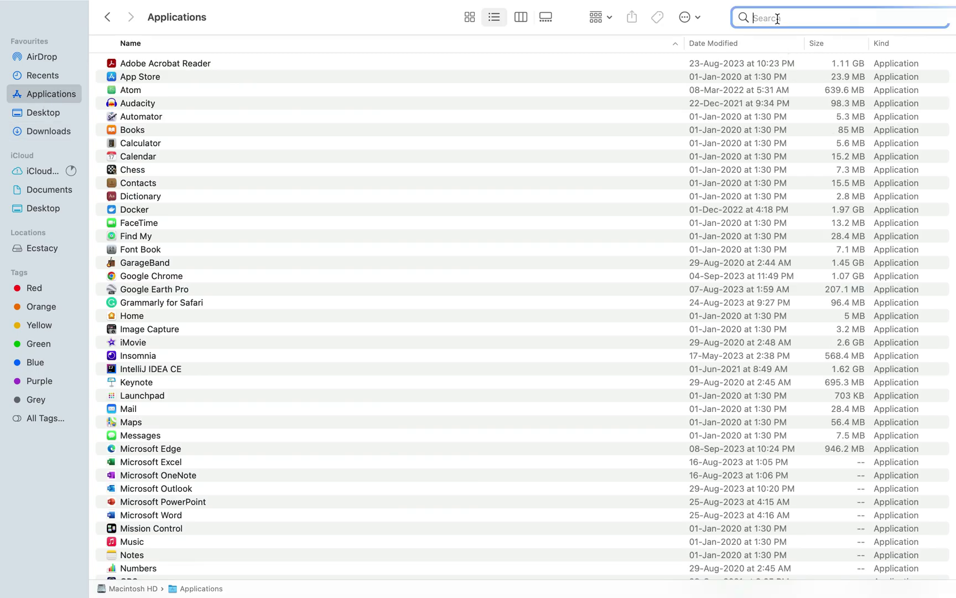
type("visual studio")
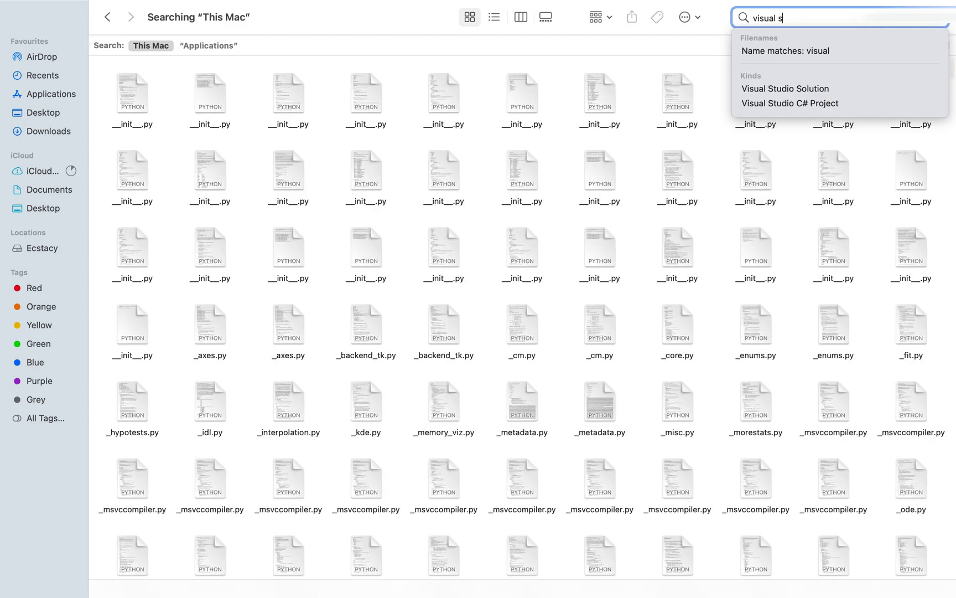
left_click(216, 46)
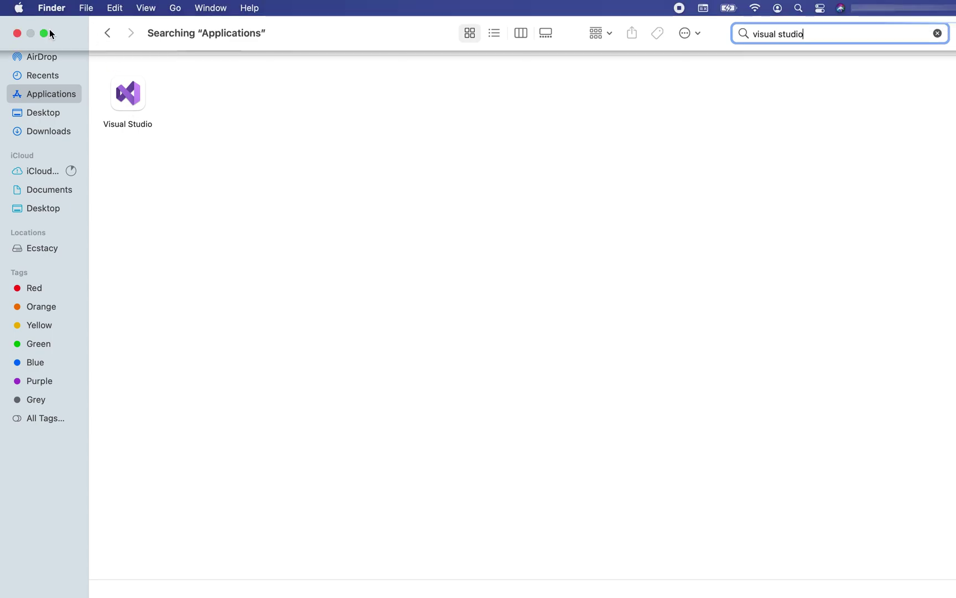
Step: Drag Visual Studio onto AppCleaner and review its Application Support, Caches and Logs leftovers
left_click(44, 33)
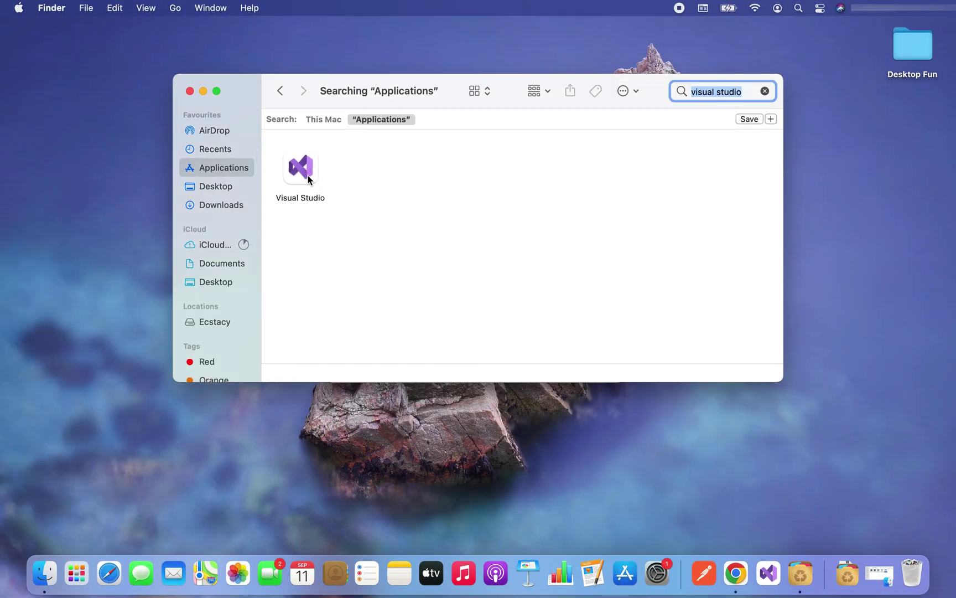
left_click_drag(256, 85, 412, 280)
left_click_drag(462, 368, 463, 227)
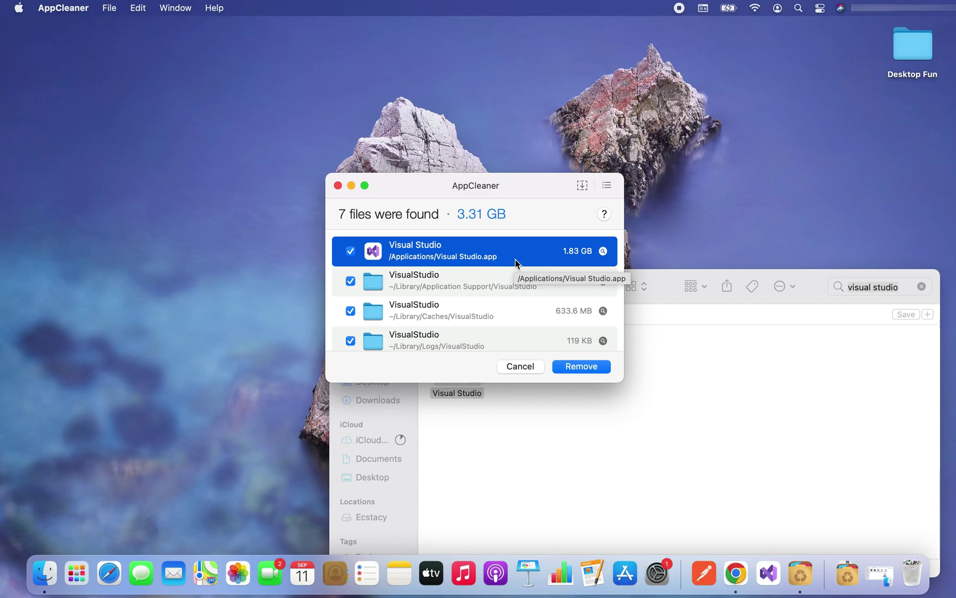
left_click(498, 280)
left_click(494, 316)
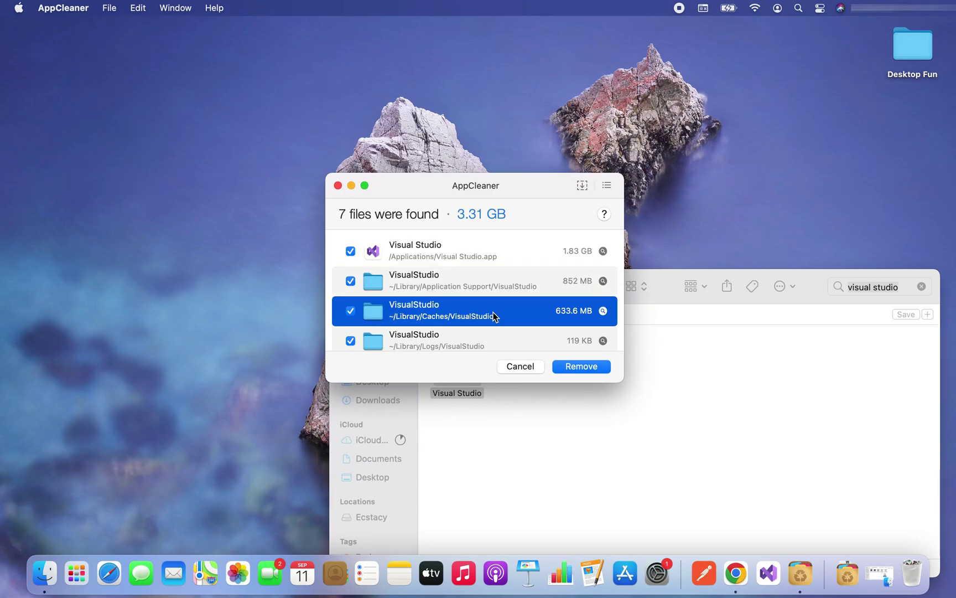
left_click(483, 345)
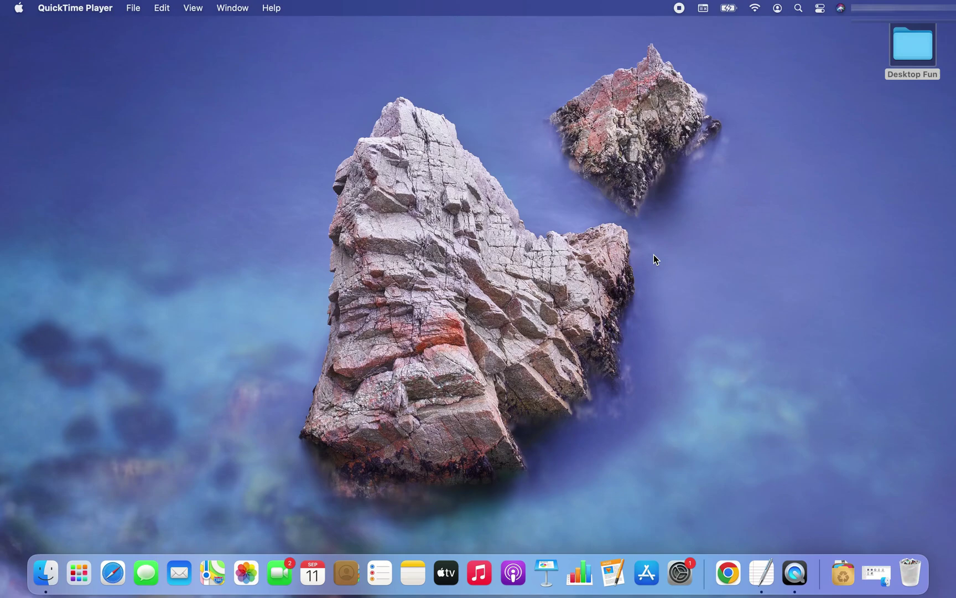
Step: Search Applications for 'visual' in a full-screen Finder window and select Visual Studio
left_click(415, 257)
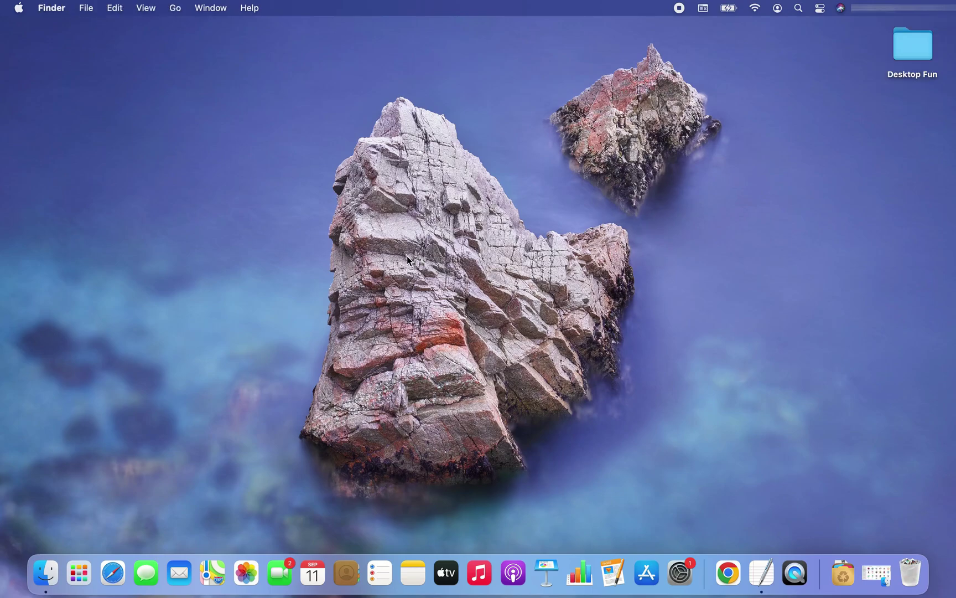
left_click(46, 573)
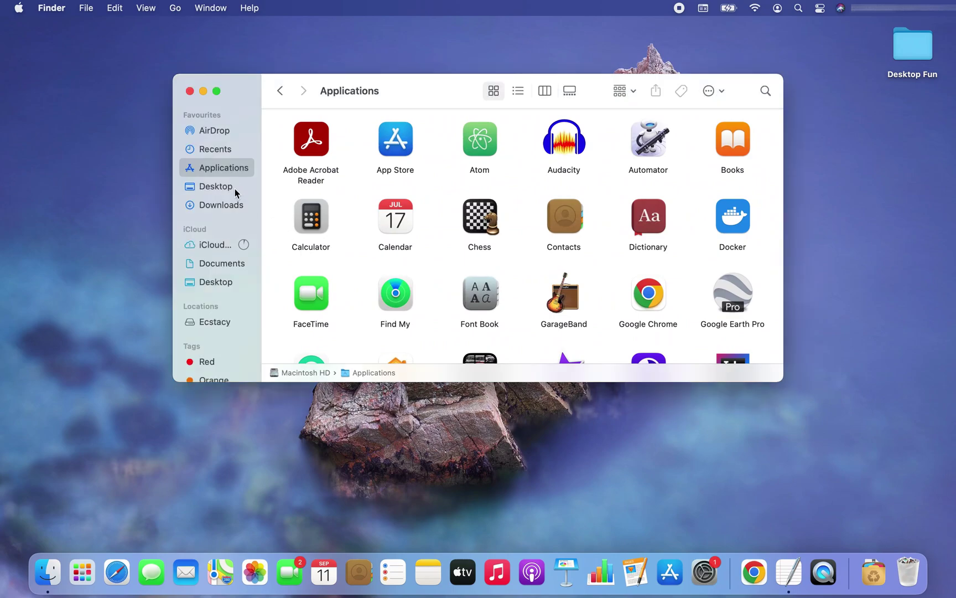
scroll(520, 256, "down", 5)
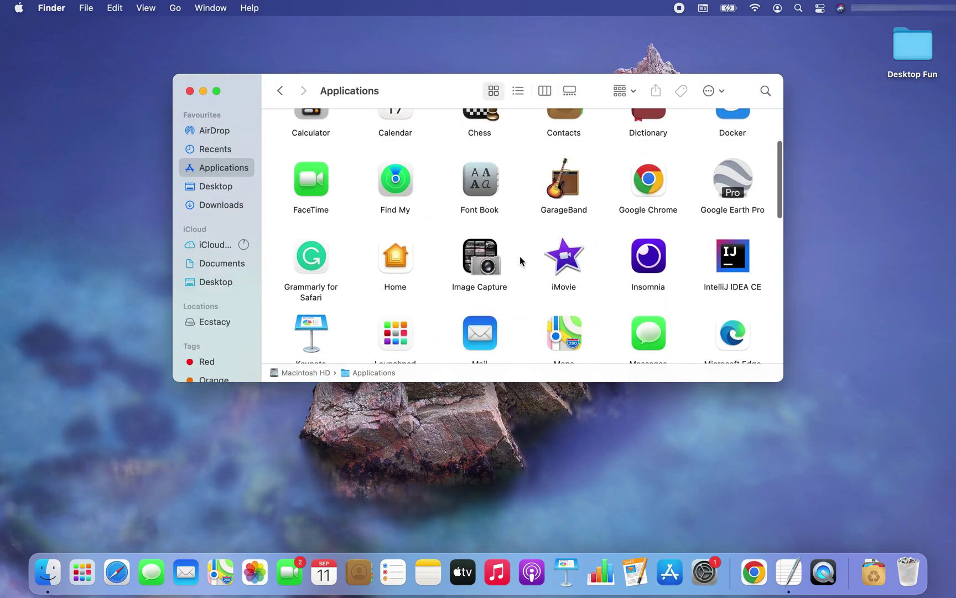
scroll(520, 256, "down", 5)
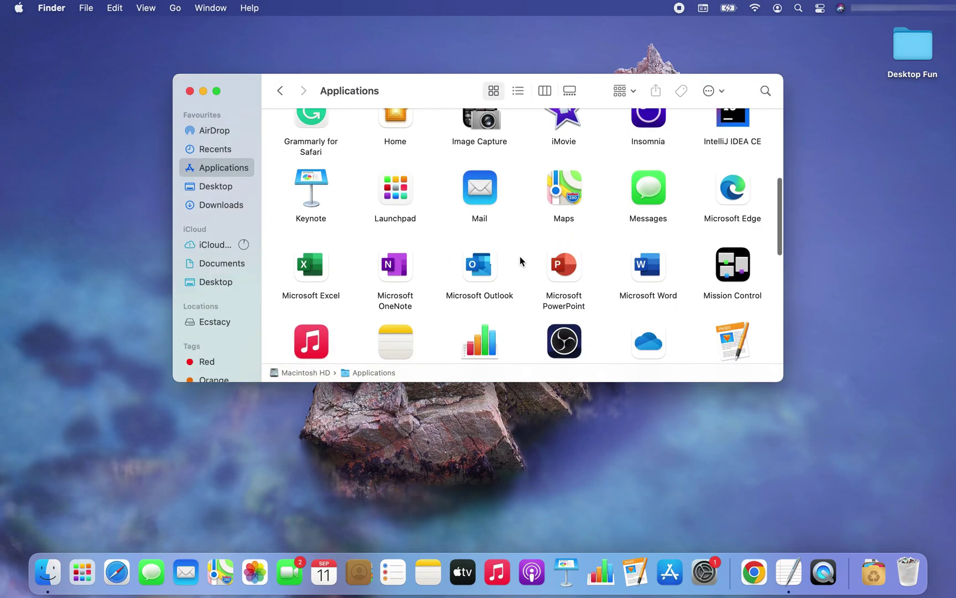
key("ctrl+super+f")
left_click(784, 18)
type("visual")
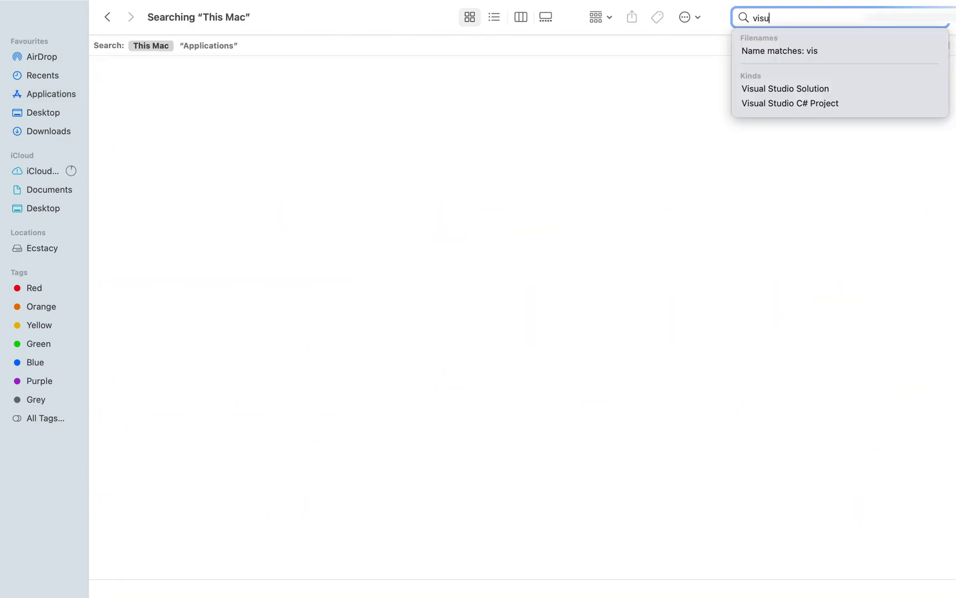
left_click(208, 46)
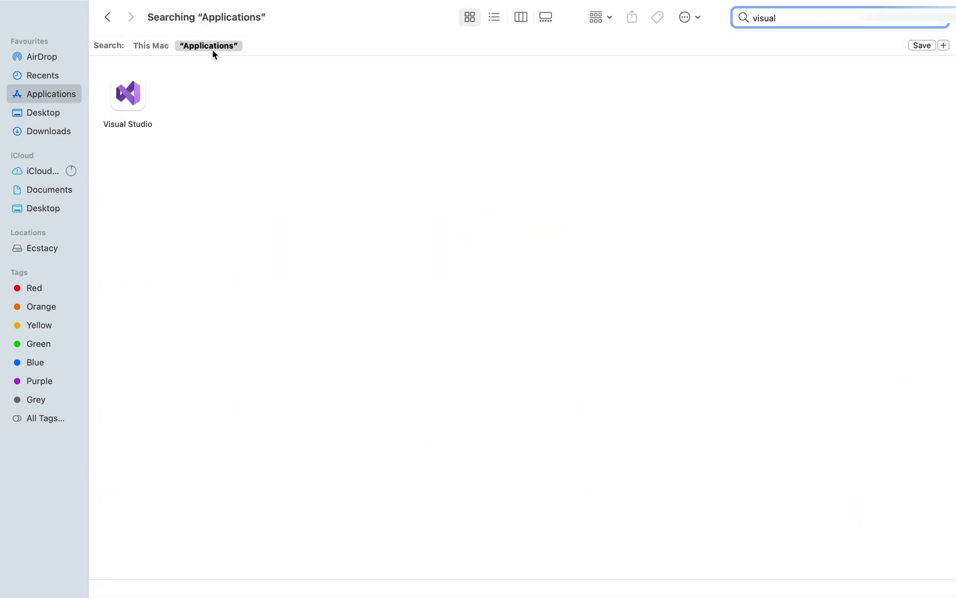
left_click(131, 104)
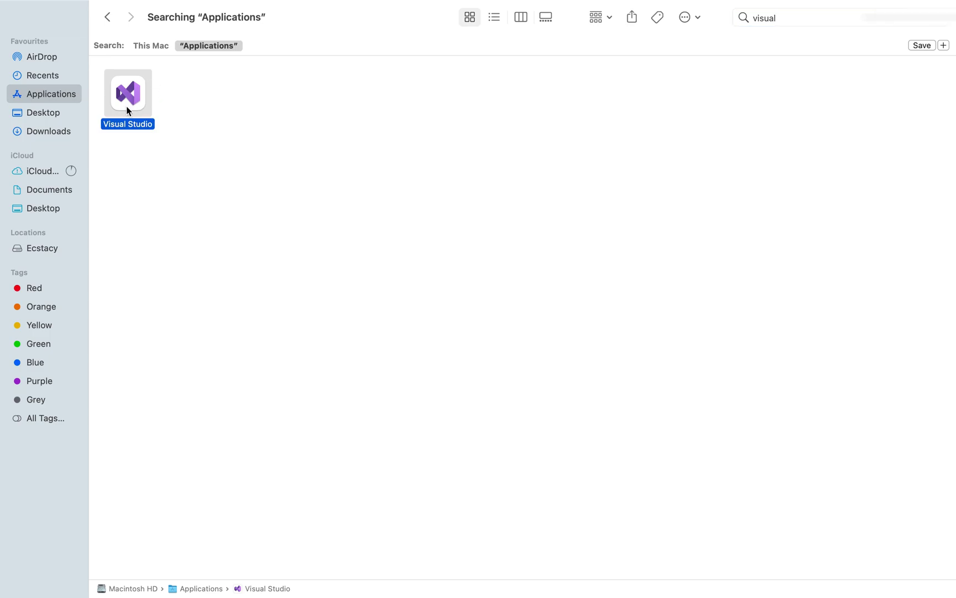
Step: Move Visual Studio to the Bin with administrator credentials, then clear the search
right_click(127, 109)
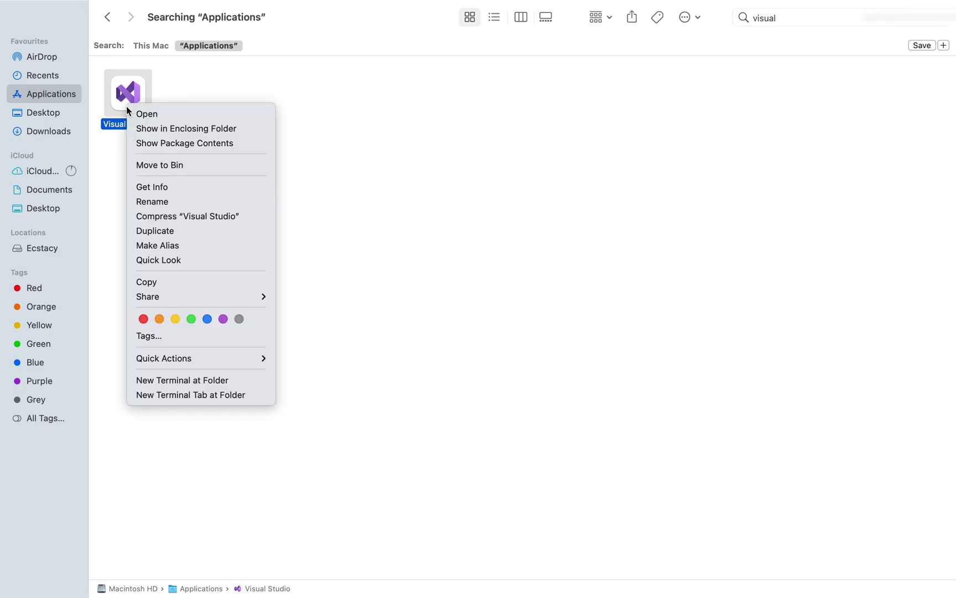
left_click(210, 166)
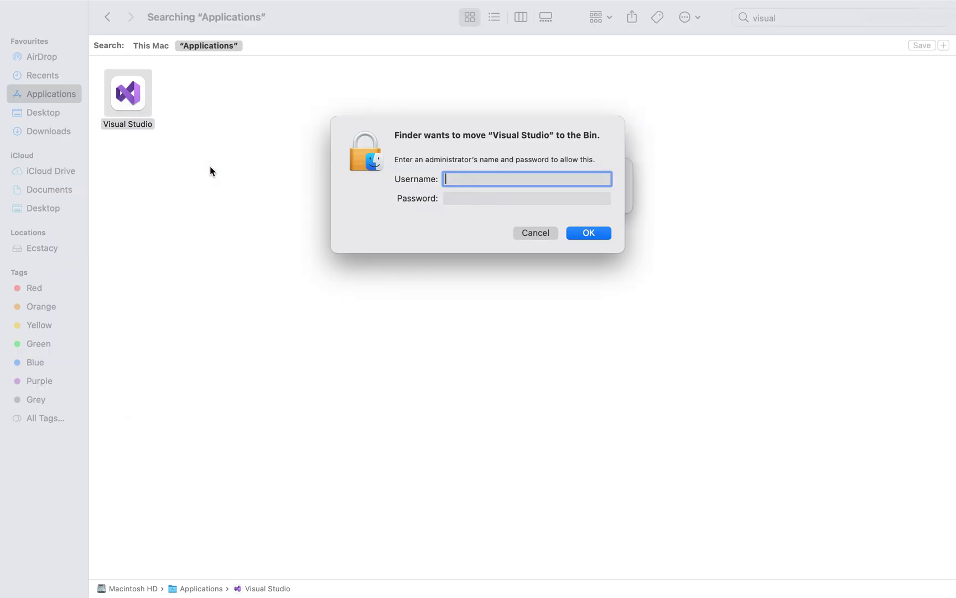
type("admin")
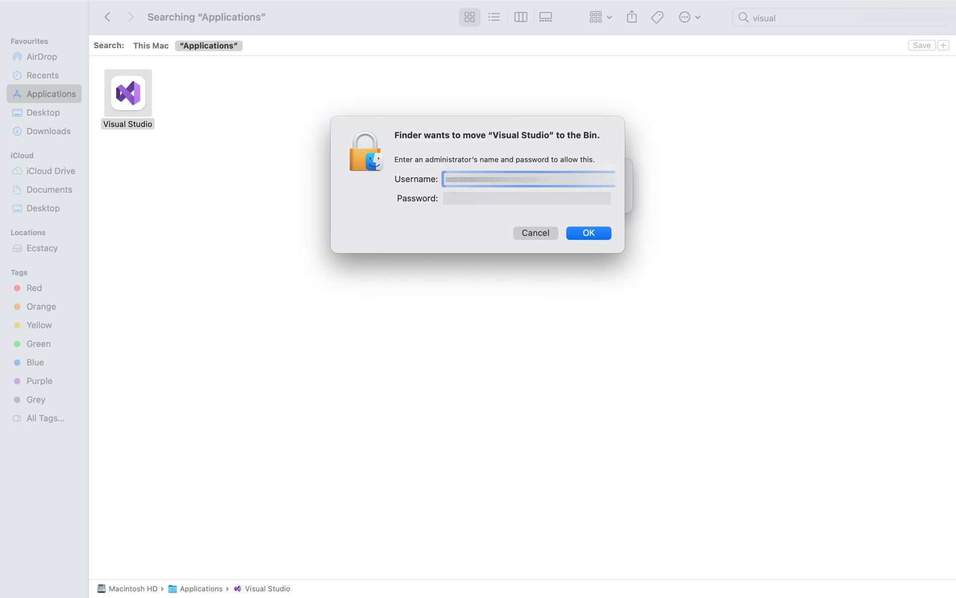
key("Tab")
type("••••••")
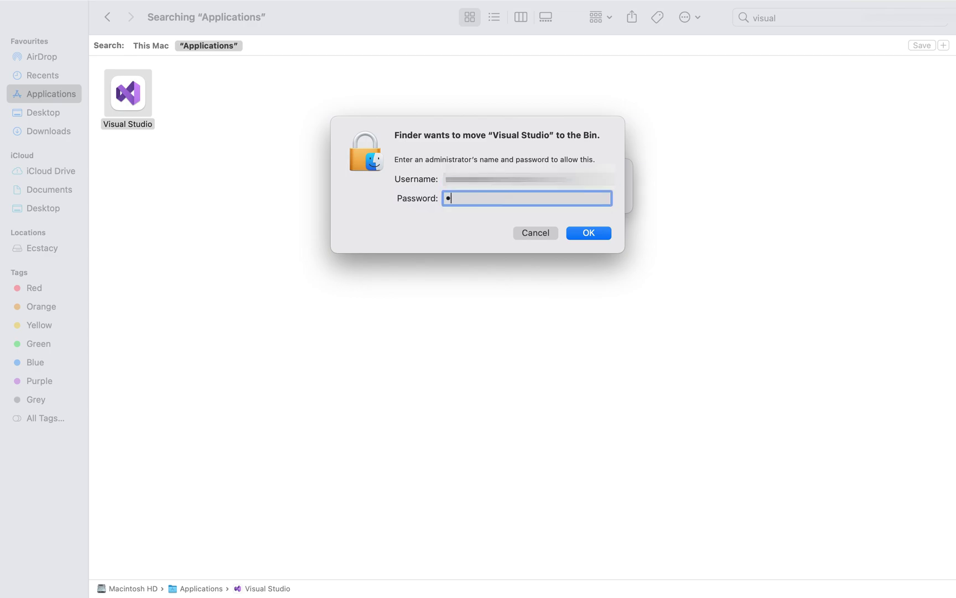
type("••••••••")
key("Return")
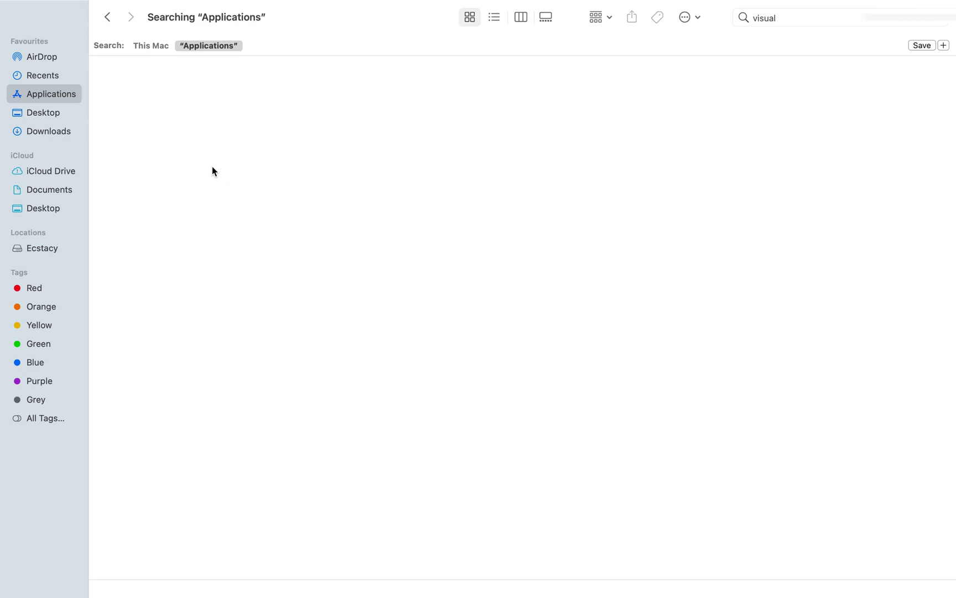
key("Escape")
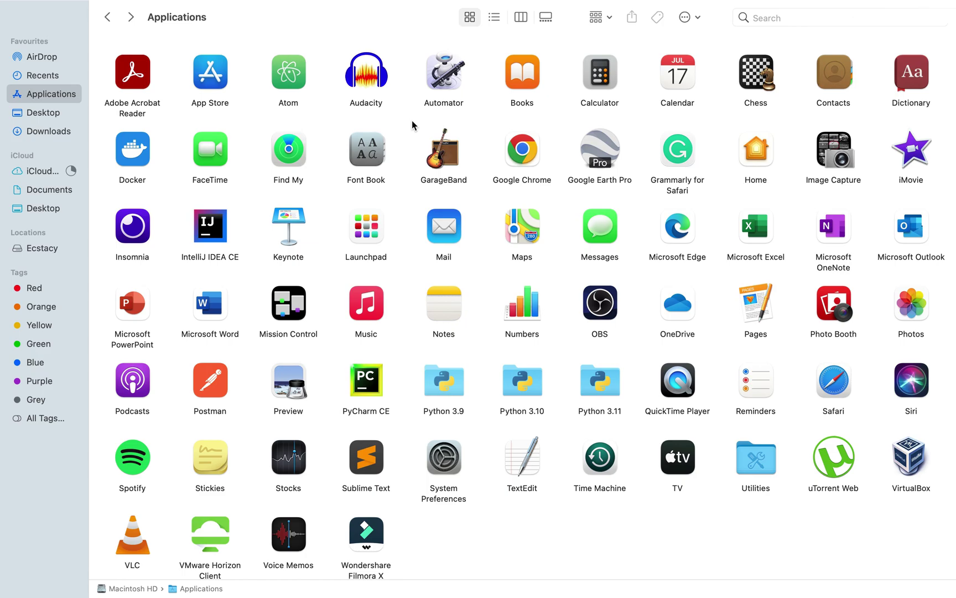
key("ctrl+Right")
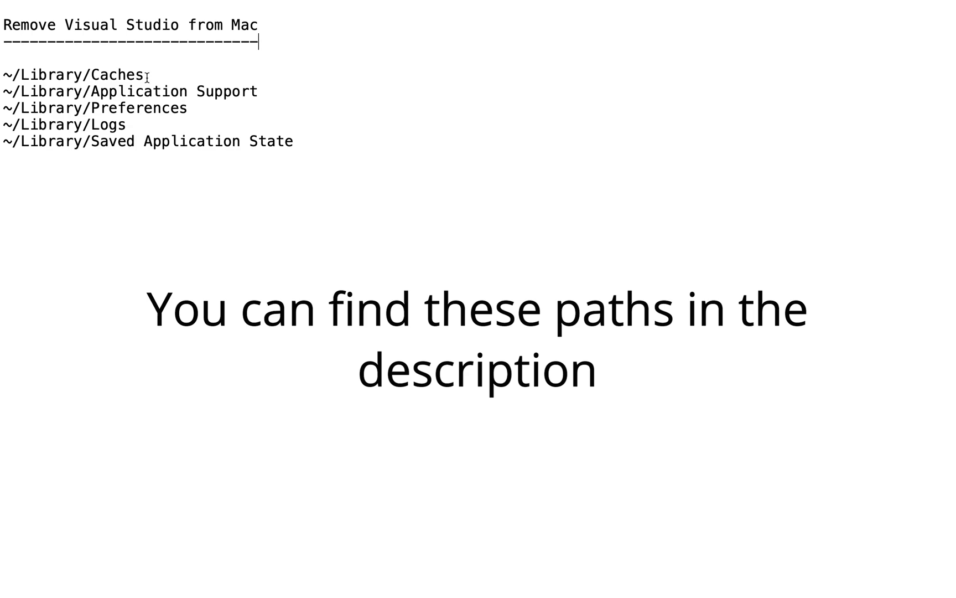
Step: Copy the ~/Library/Caches path line from the notes and return to Finder
left_click_drag(145, 75, 1, 74)
key("super+c")
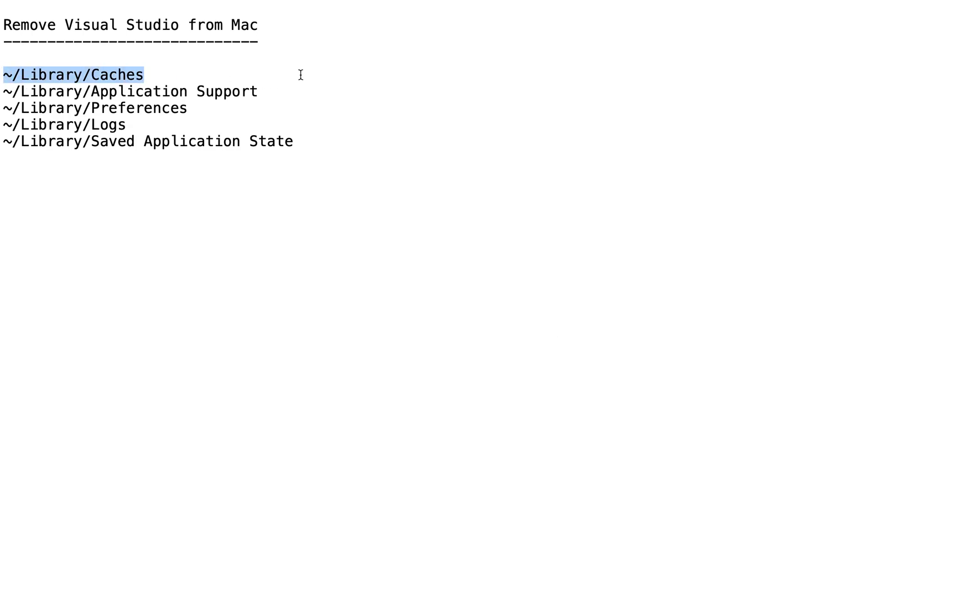
key("ctrl+Left")
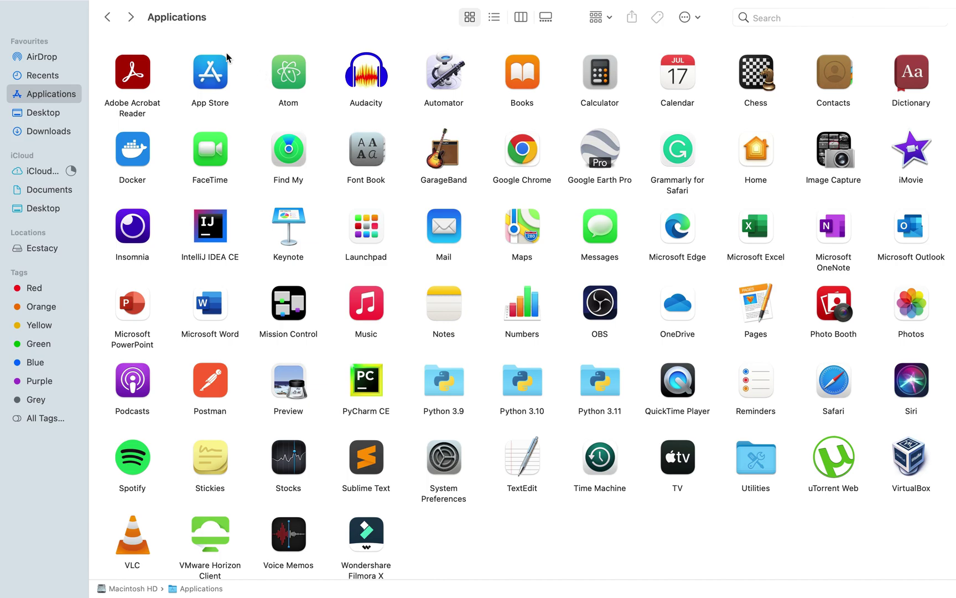
Step: Go to the ~/Library/Caches folder using the pasted path
mouse_move(208, 3)
left_click(177, 8)
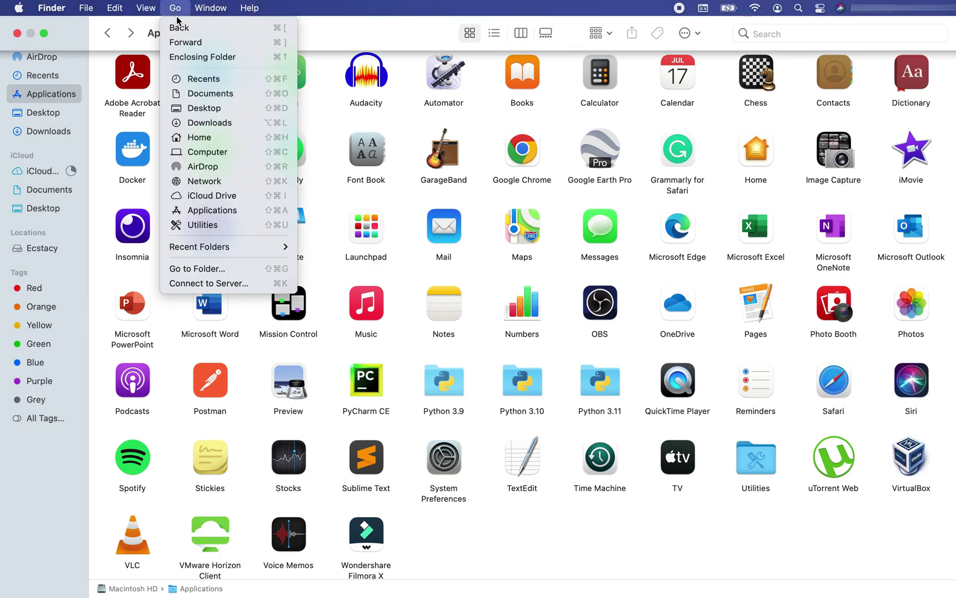
left_click(238, 271)
key("BackSpace")
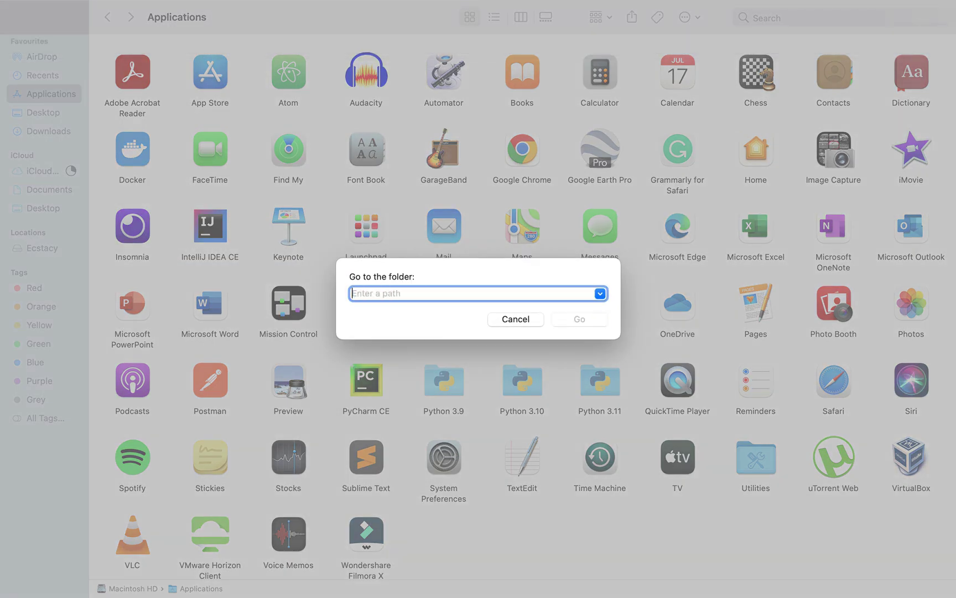
key("super+v")
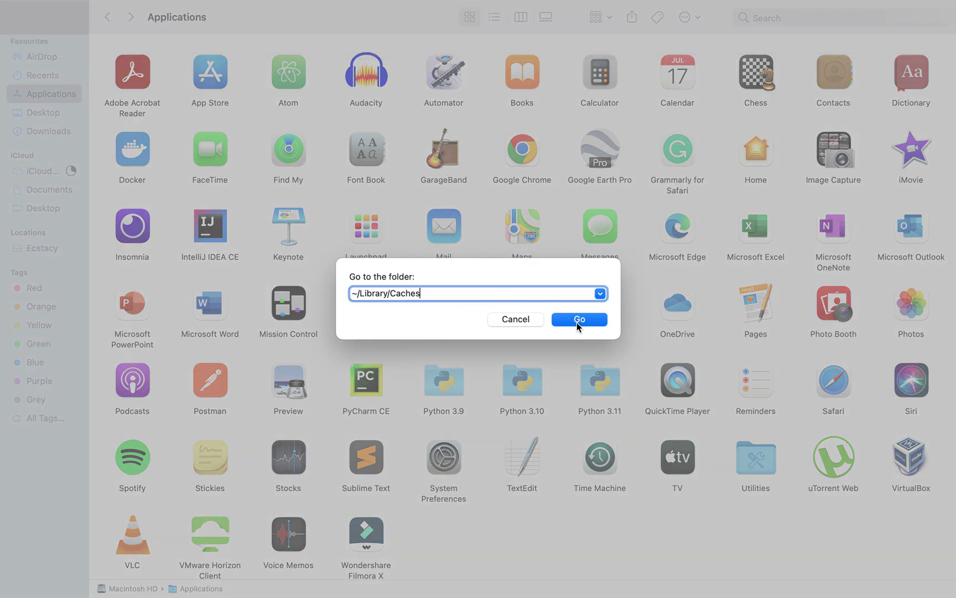
left_click(577, 322)
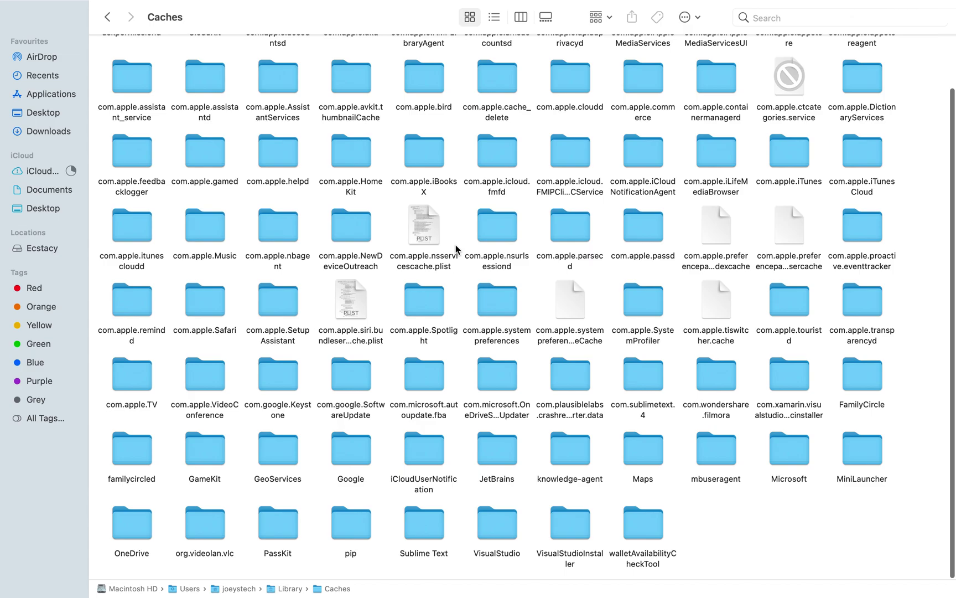
scroll(456, 244, "up", 3)
Step: Search Caches for 'Visual Studio' and move all 12 results to the Bin
left_click(773, 20)
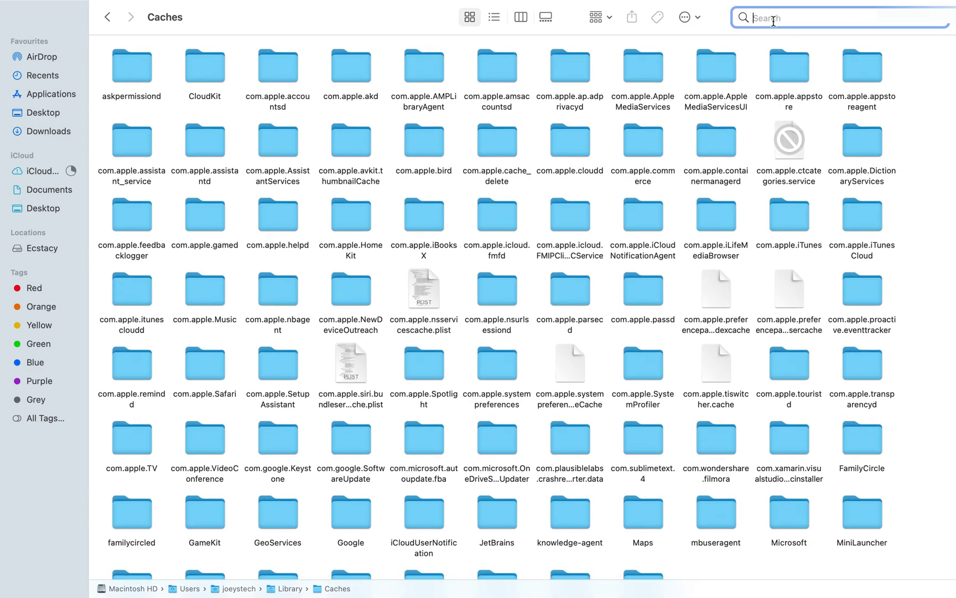
type("Visual")
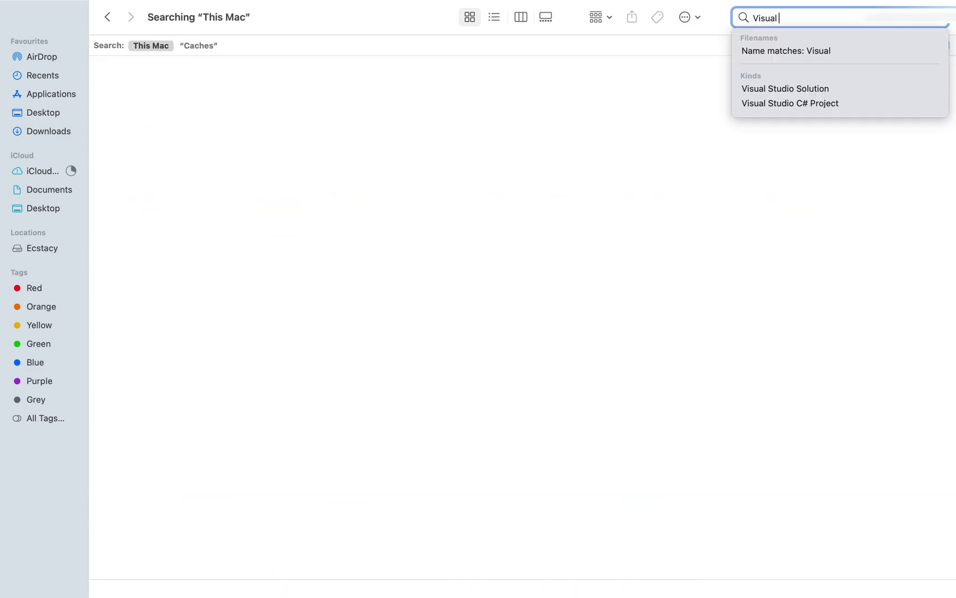
type(" Studio")
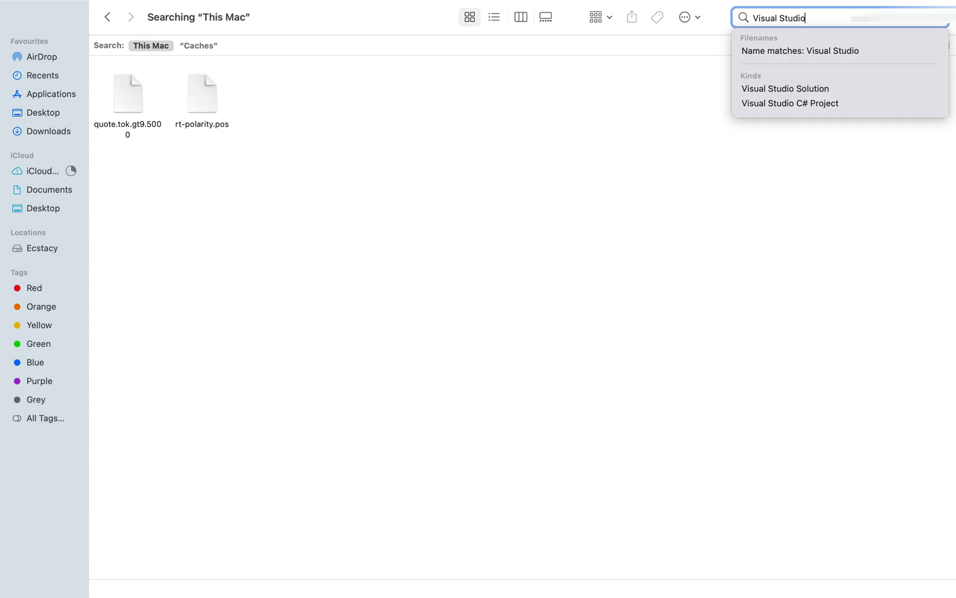
left_click(198, 46)
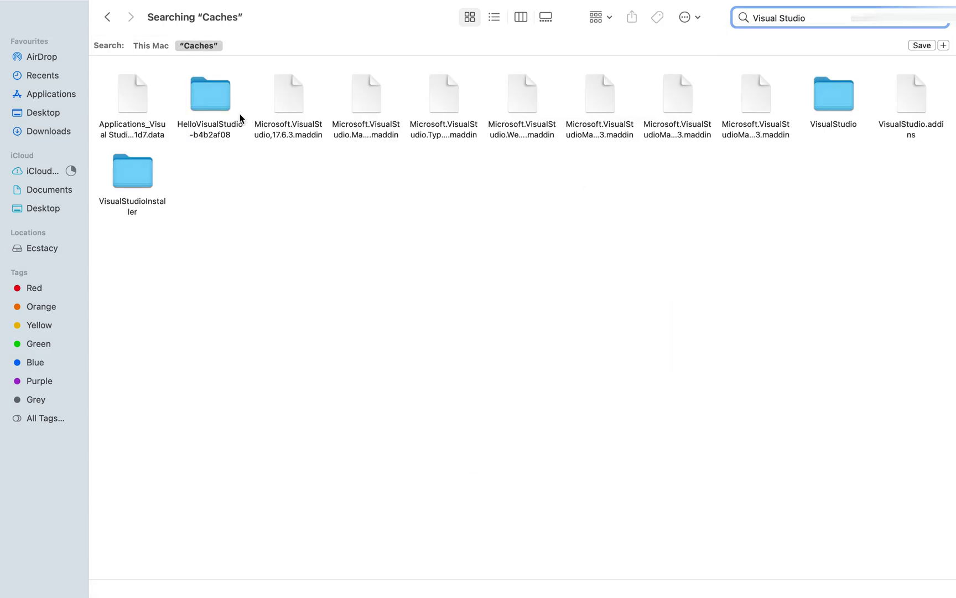
left_click(172, 219)
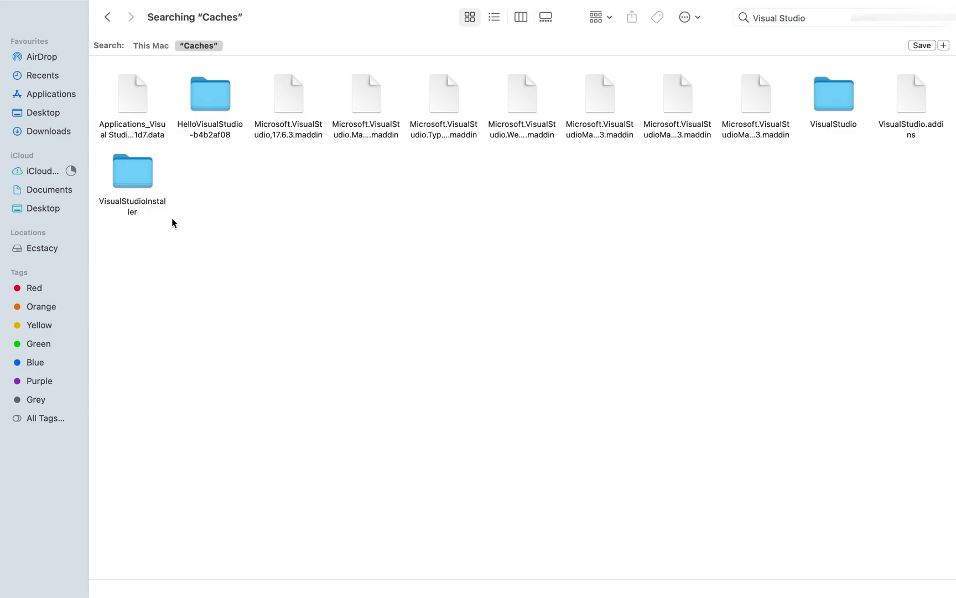
key("super+a")
right_click(211, 90)
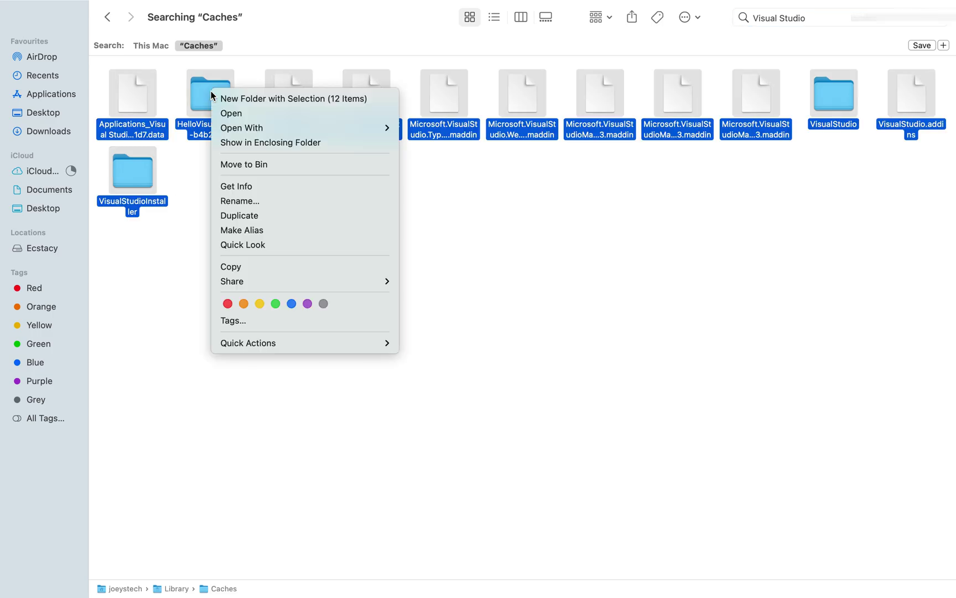
left_click(298, 163)
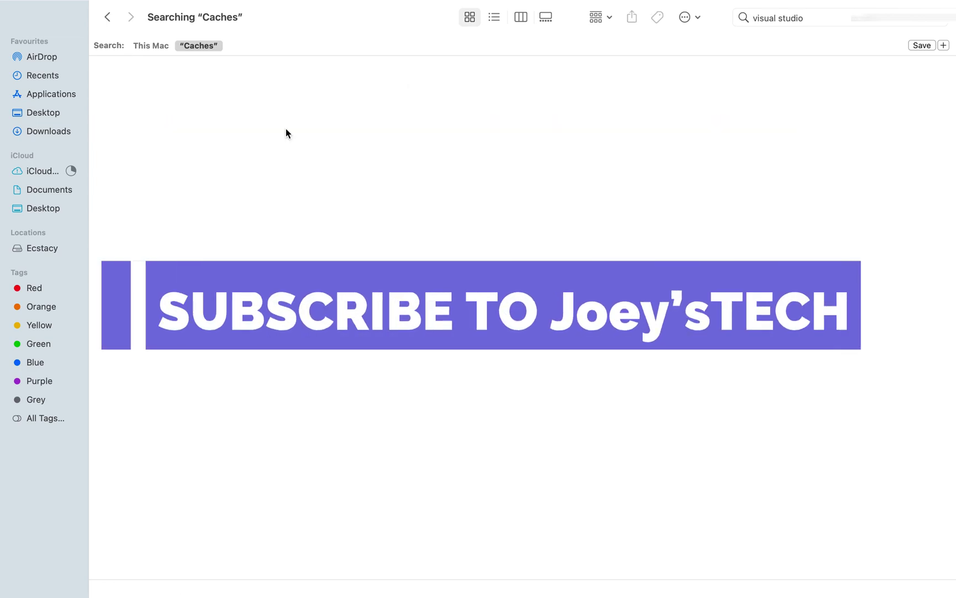
Step: Search Caches for 'xamarin' and bin the com.xamarin.visualstudioformacinstaller folder
left_click(811, 17)
key("super+a")
key("BackSpace")
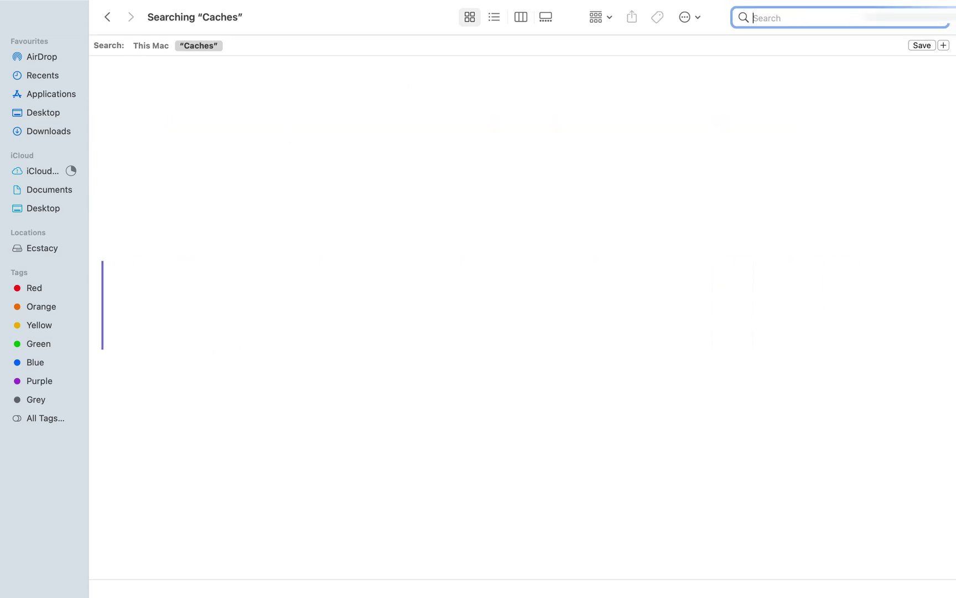
type("xamarin")
key("Return")
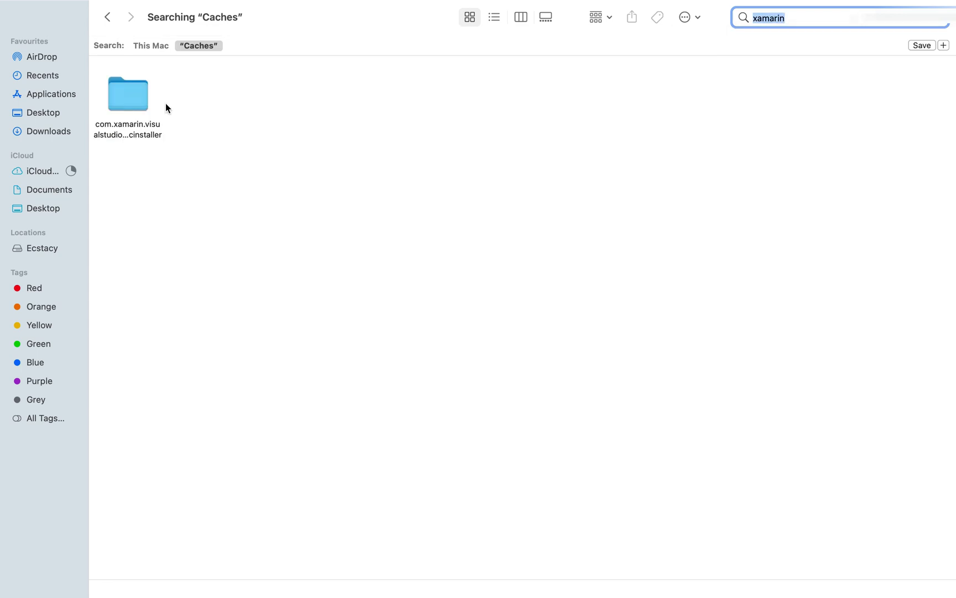
right_click(126, 102)
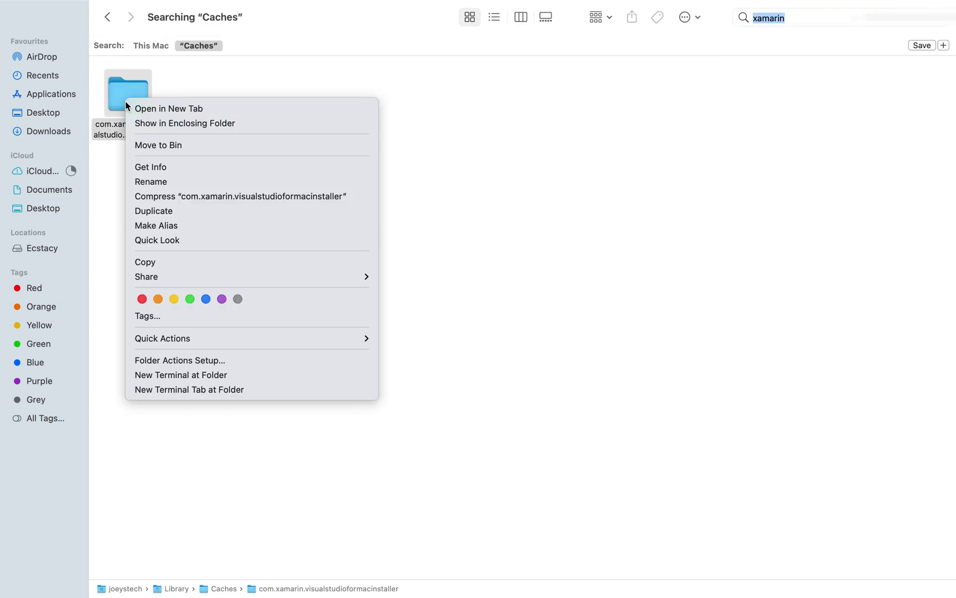
left_click(195, 144)
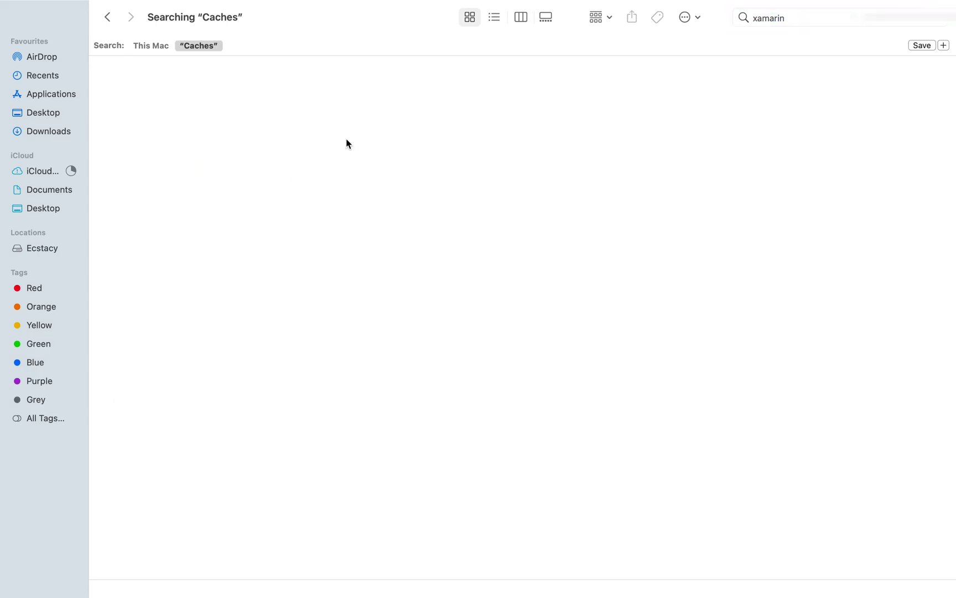
Step: Copy the ~/Library/Application Support path from the notes
key("super+Tab")
left_click(258, 92)
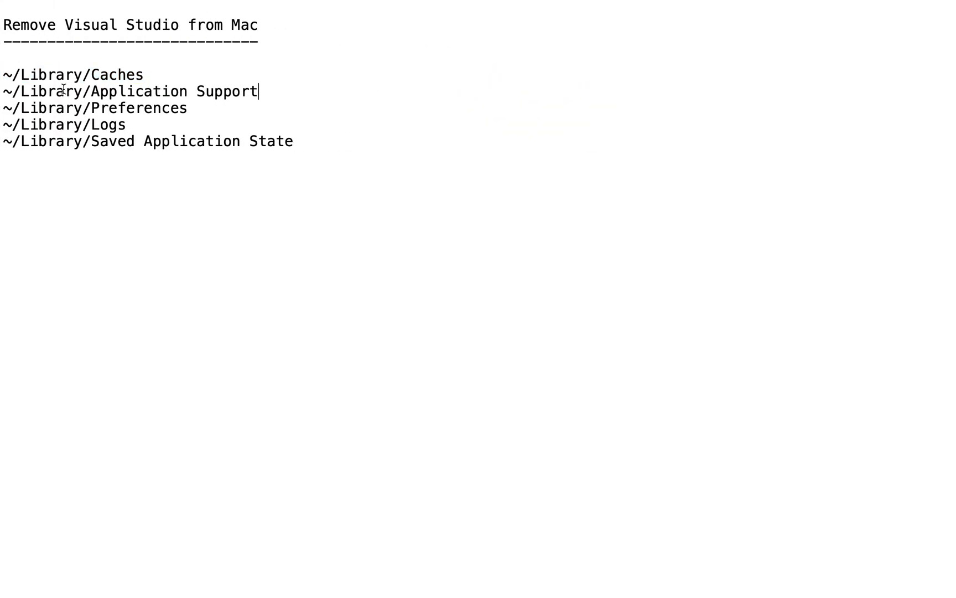
left_click(4, 92, "shift")
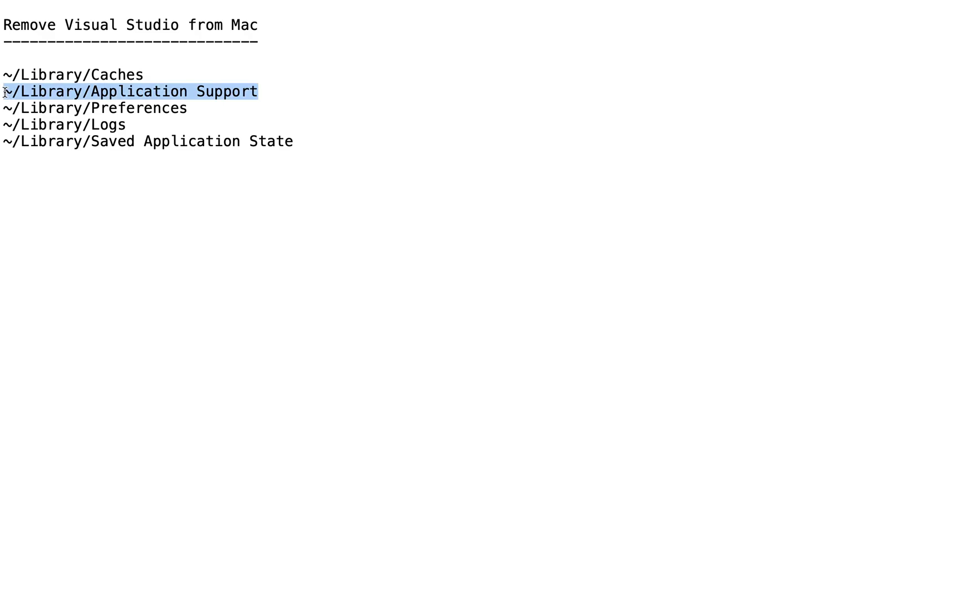
key("super+Tab")
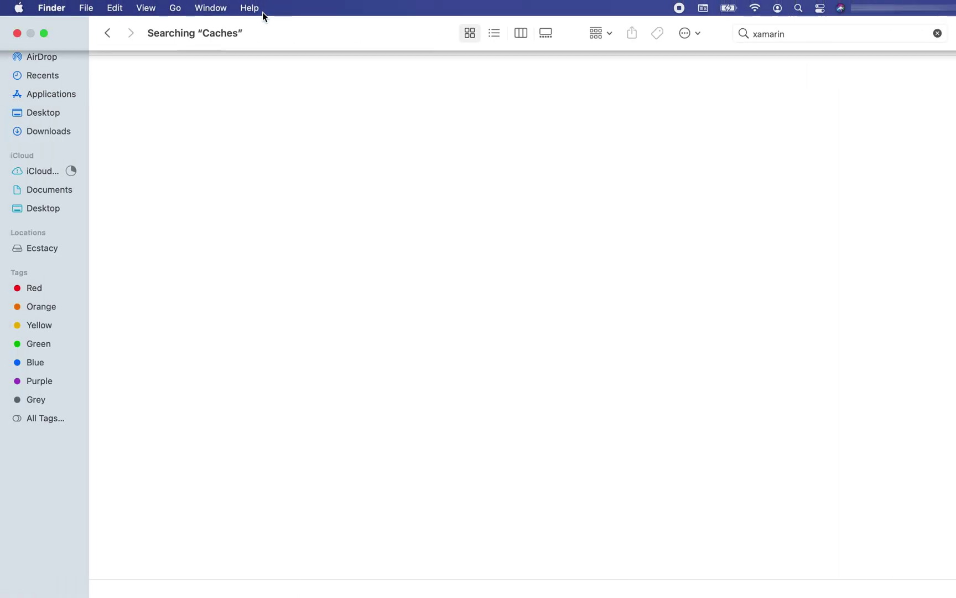
Step: Go to ~/Library/Application Support using the pasted path
left_click(174, 9)
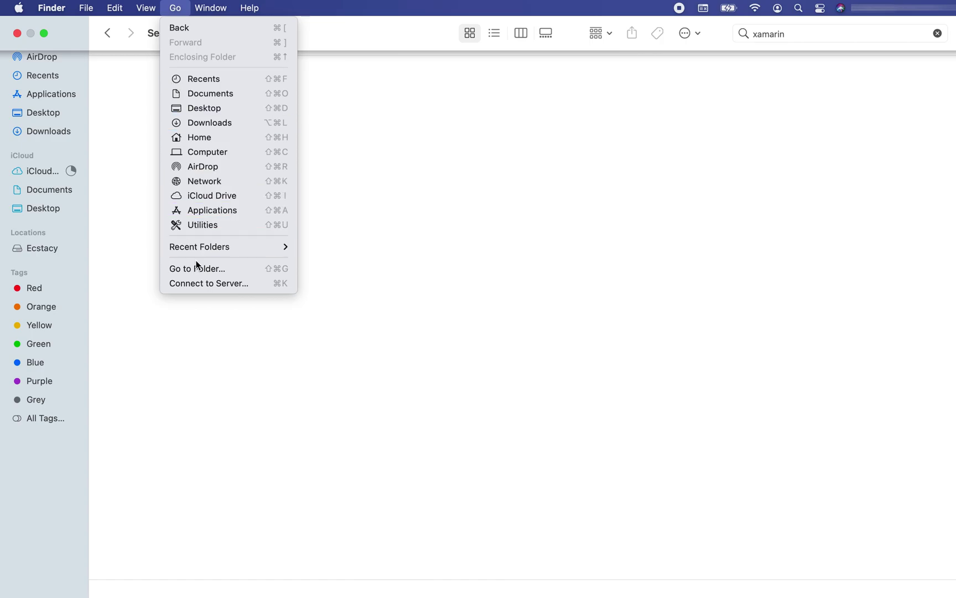
left_click(216, 269)
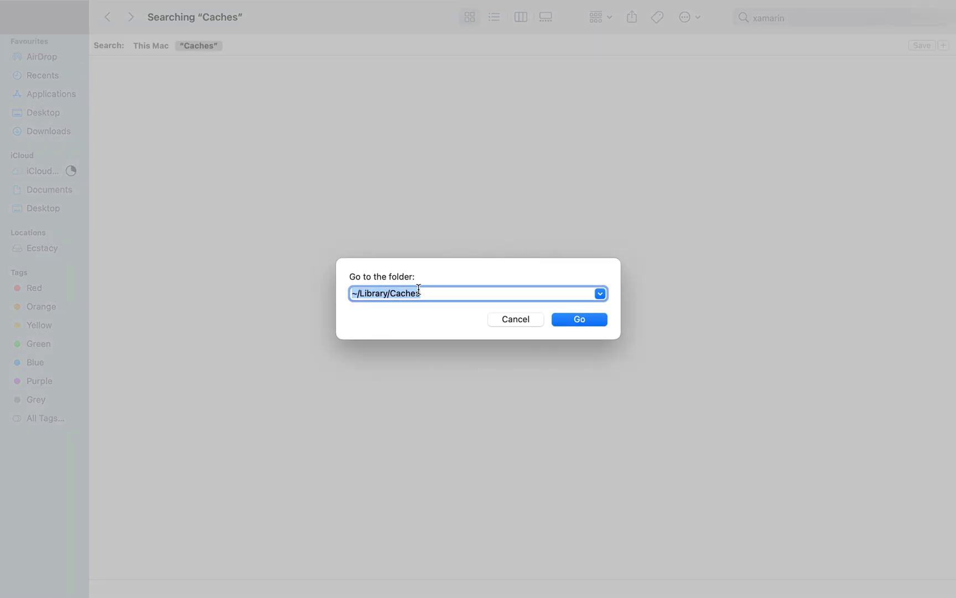
key("super+v")
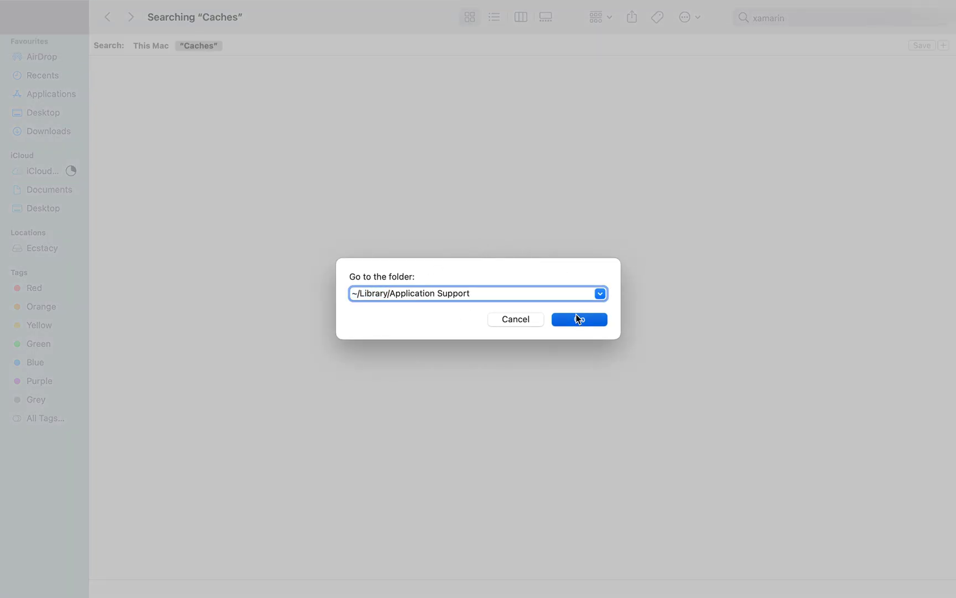
left_click(577, 318)
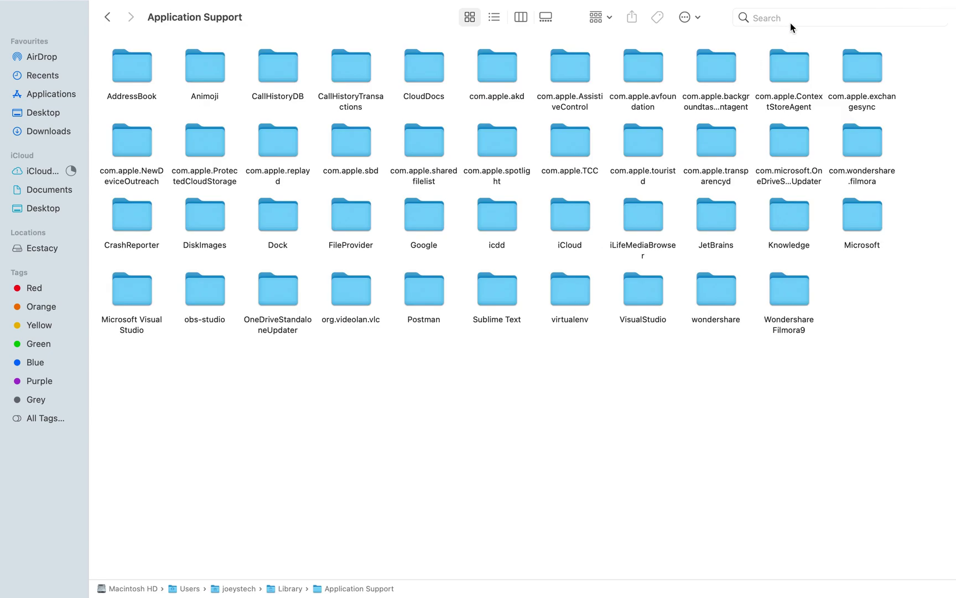
Step: Search Application Support for 'visual studio' and move all 43 results to the Bin
left_click(790, 23)
type("visu")
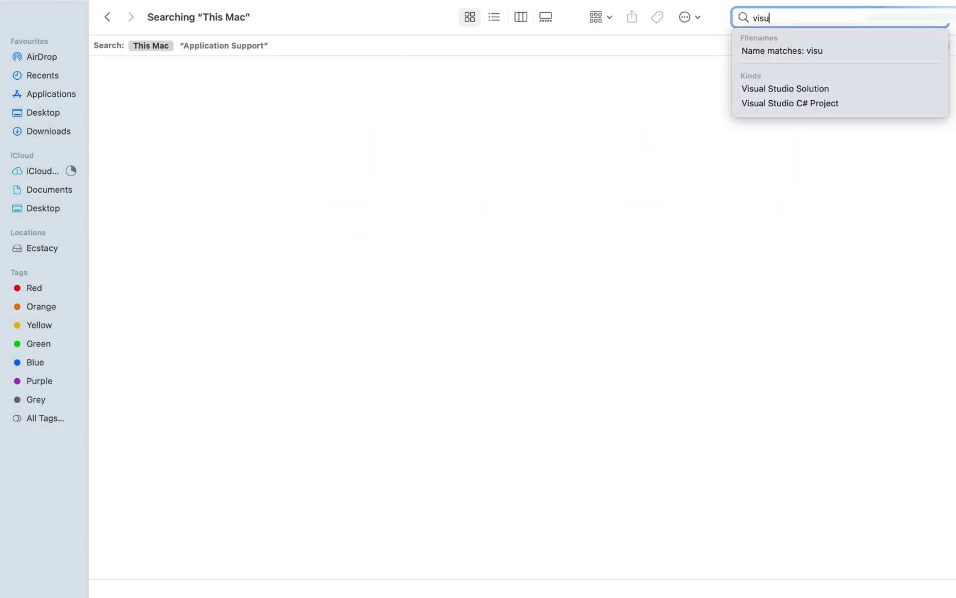
type("al studi")
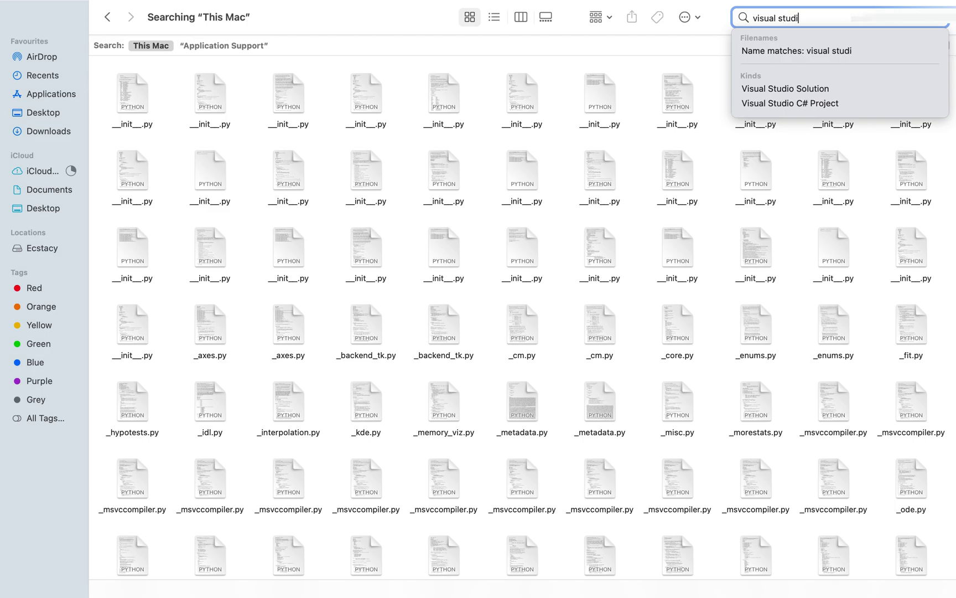
type("o")
left_click(224, 45)
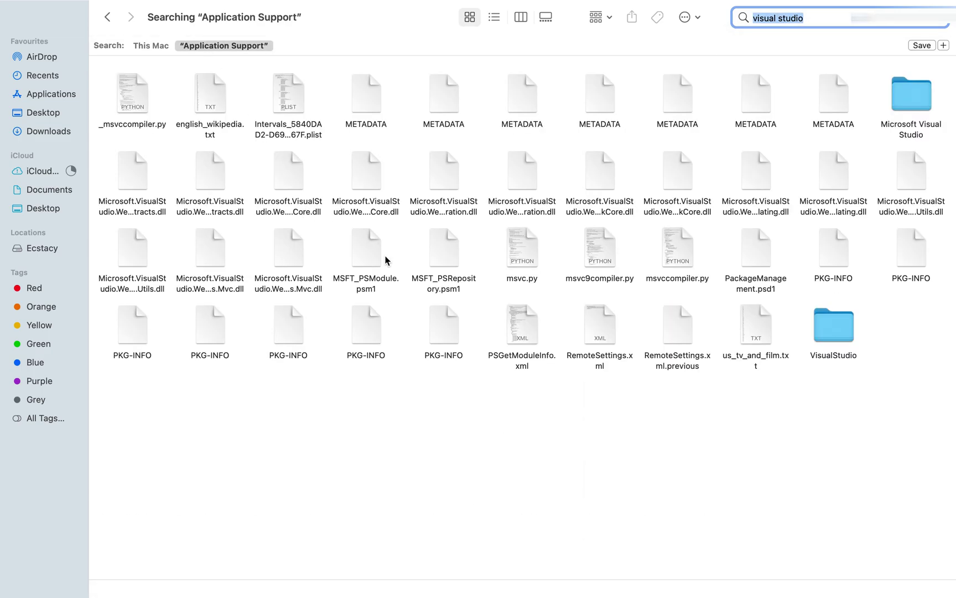
left_click(524, 424)
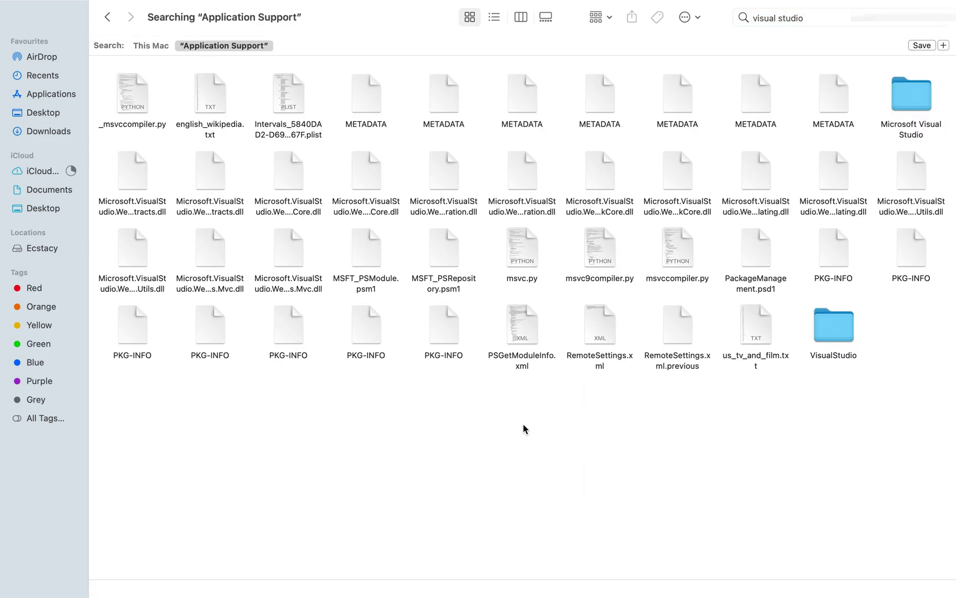
key("super+a")
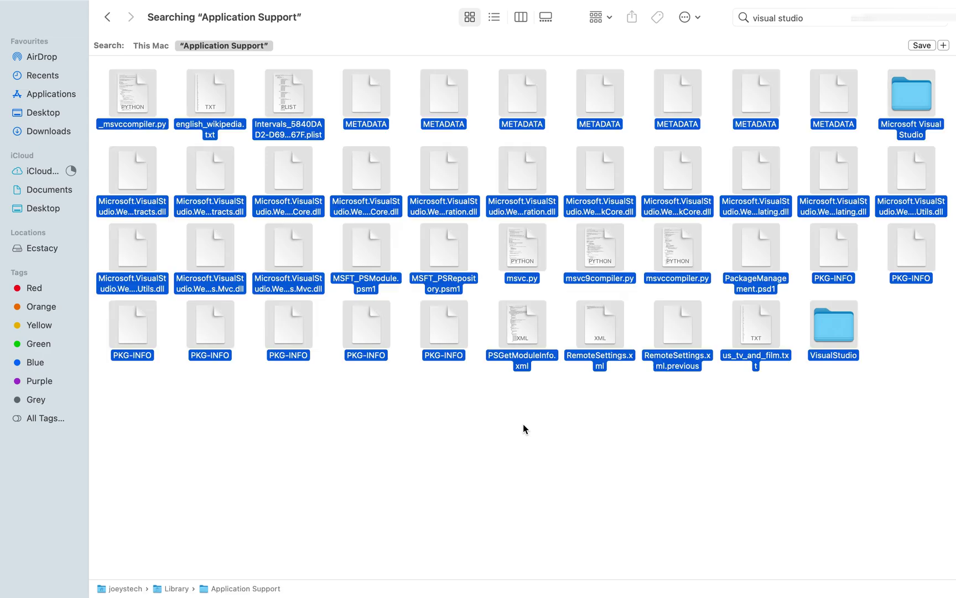
right_click(671, 334)
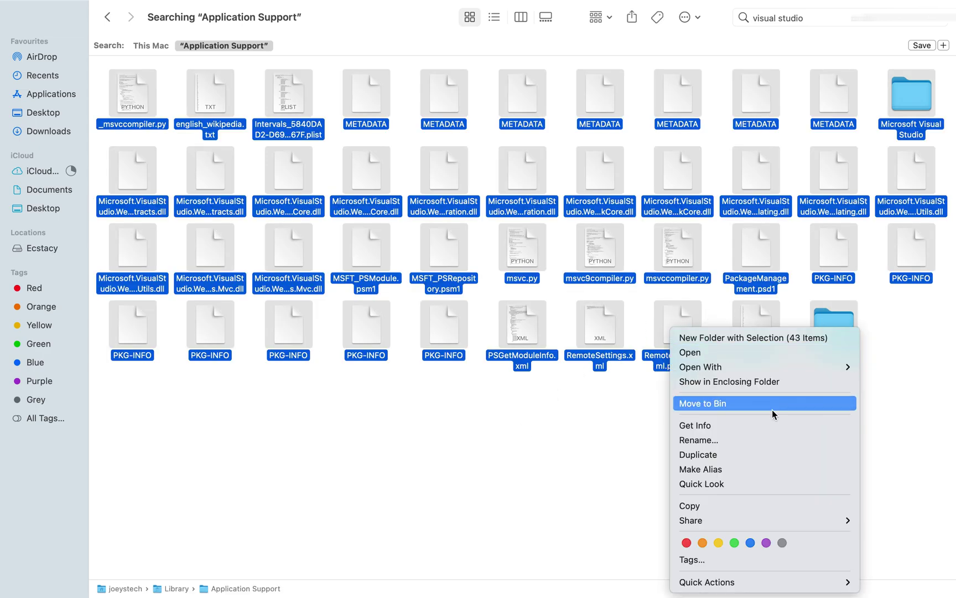
left_click(754, 406)
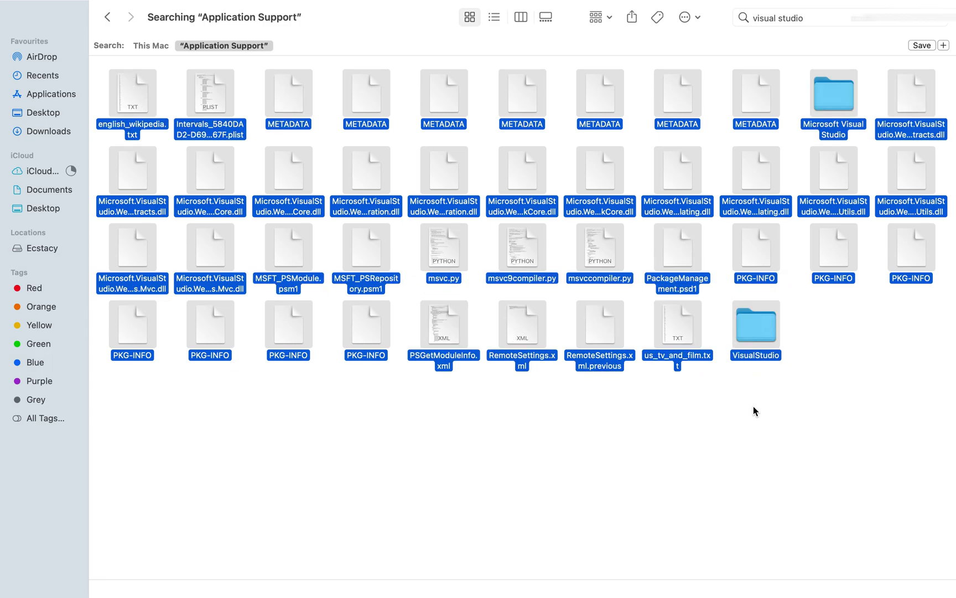
Step: Search Application Support for 'xamarin' to confirm nothing remains
left_click(942, 20)
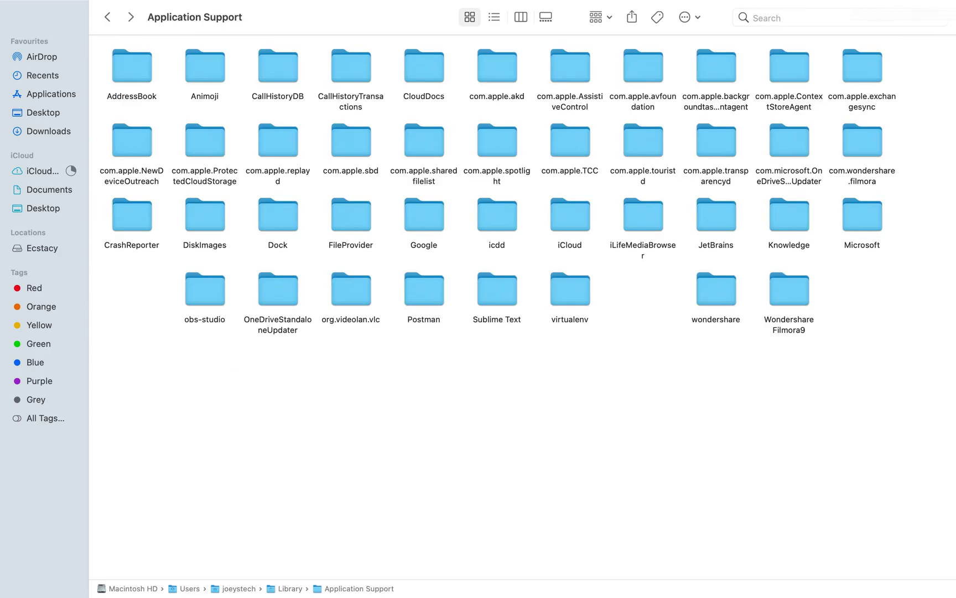
left_click(839, 19)
type("xamarin")
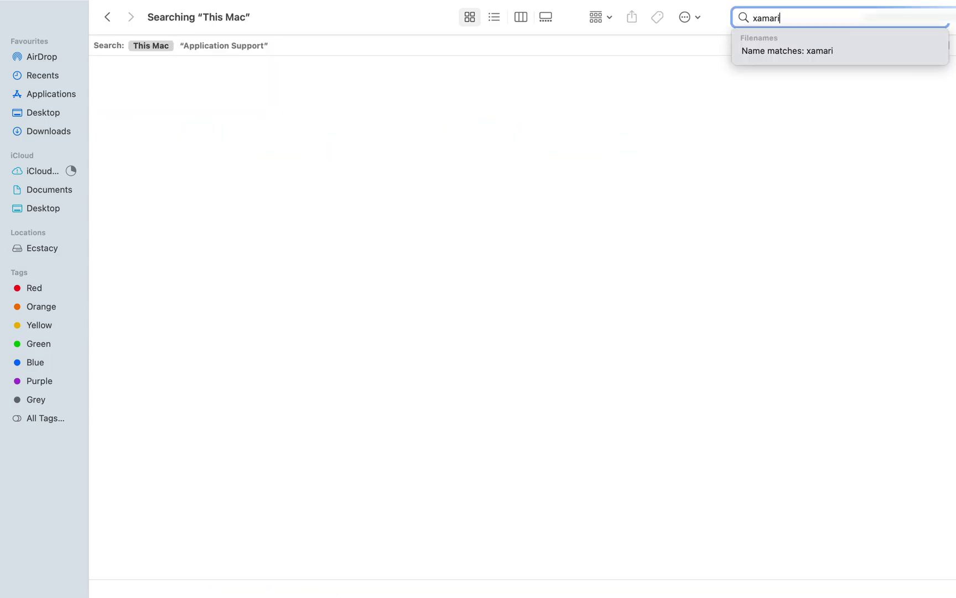
left_click(229, 46)
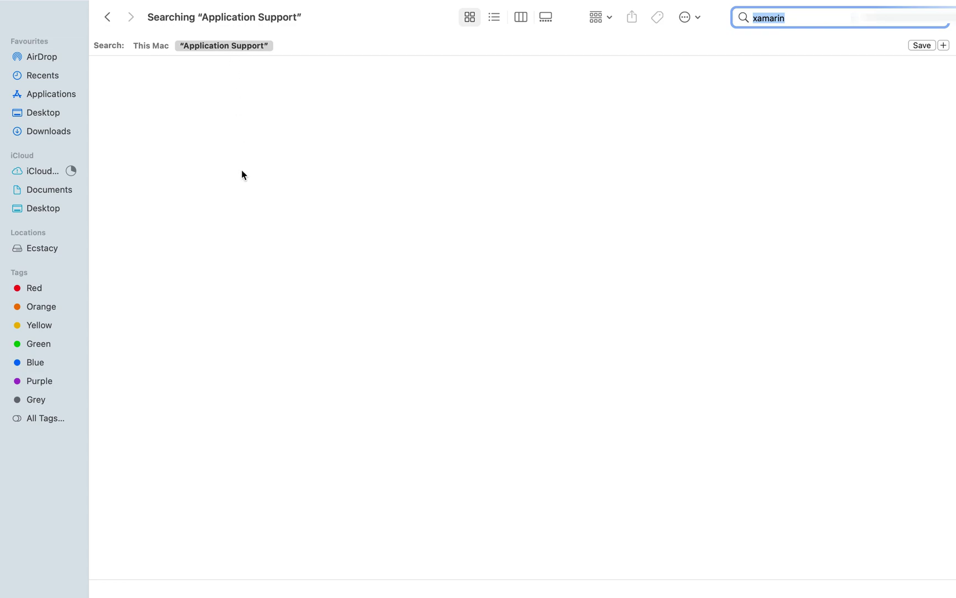
Step: Copy the ~/Library/Preferences path from the notes
key("super+Tab")
left_click(195, 103)
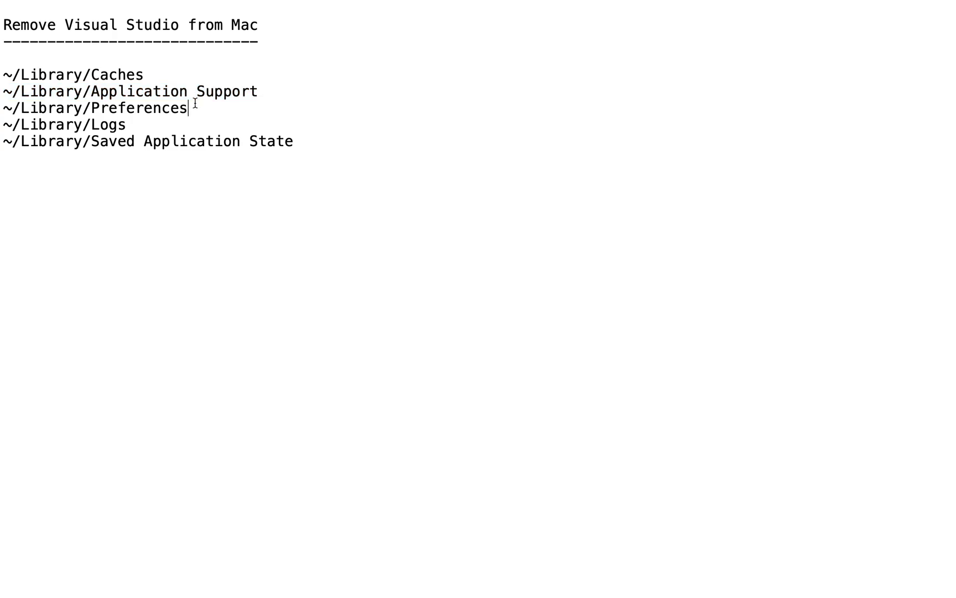
key("super+shift+Left")
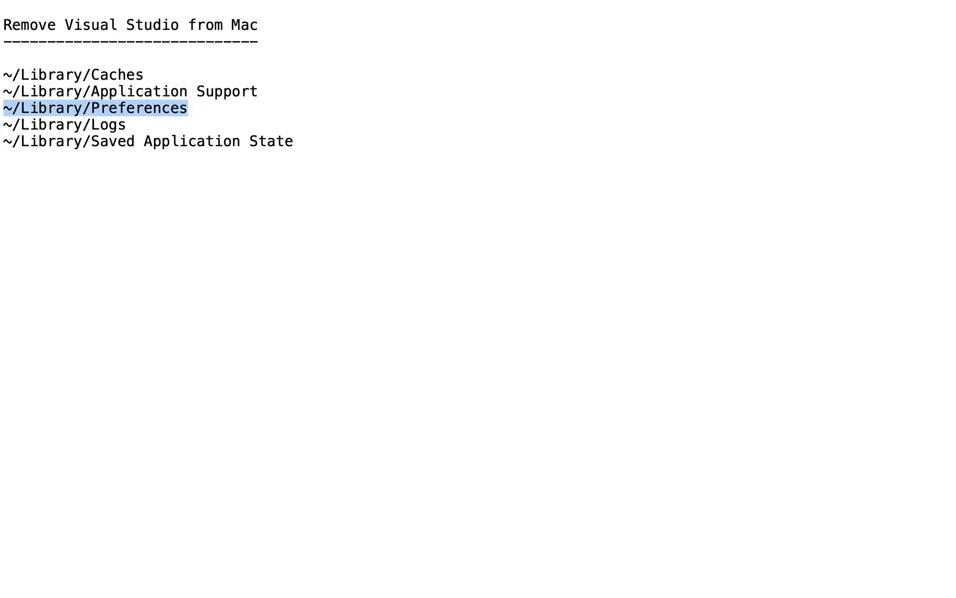
key("super+Tab")
Step: Go to ~/Library/Preferences using the pasted path
left_click(173, 8)
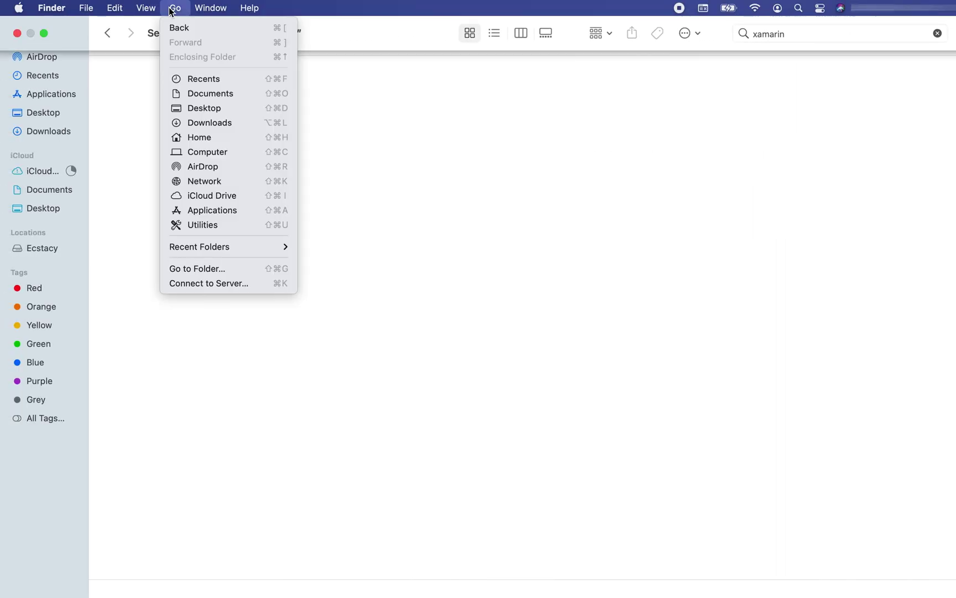
left_click(201, 268)
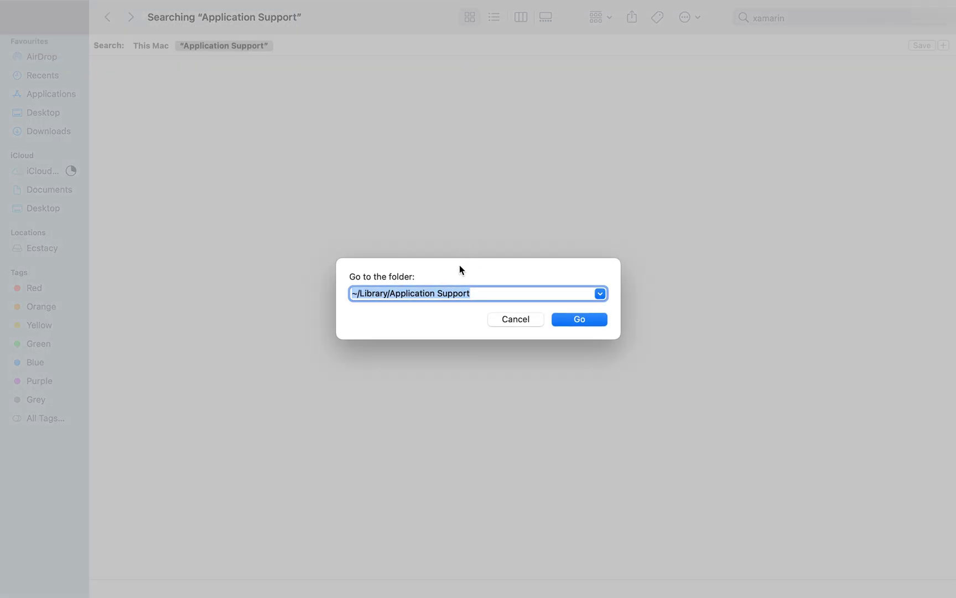
key("super+v")
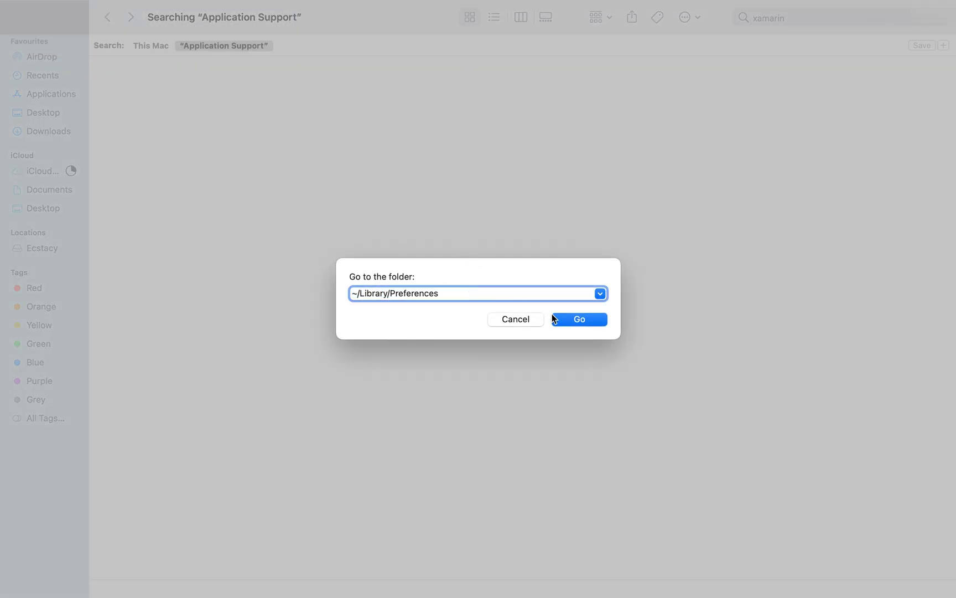
left_click(573, 316)
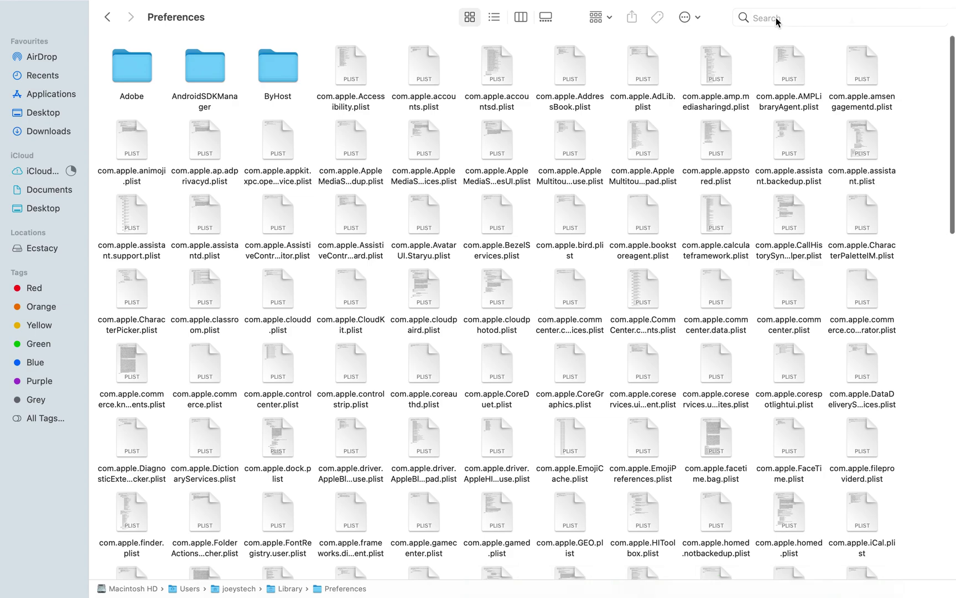
Step: Bin com.microsoft.visual-studio.plist and the VisualStudio folder found by a 'Visual Studio' search
left_click(777, 17)
type("Visual")
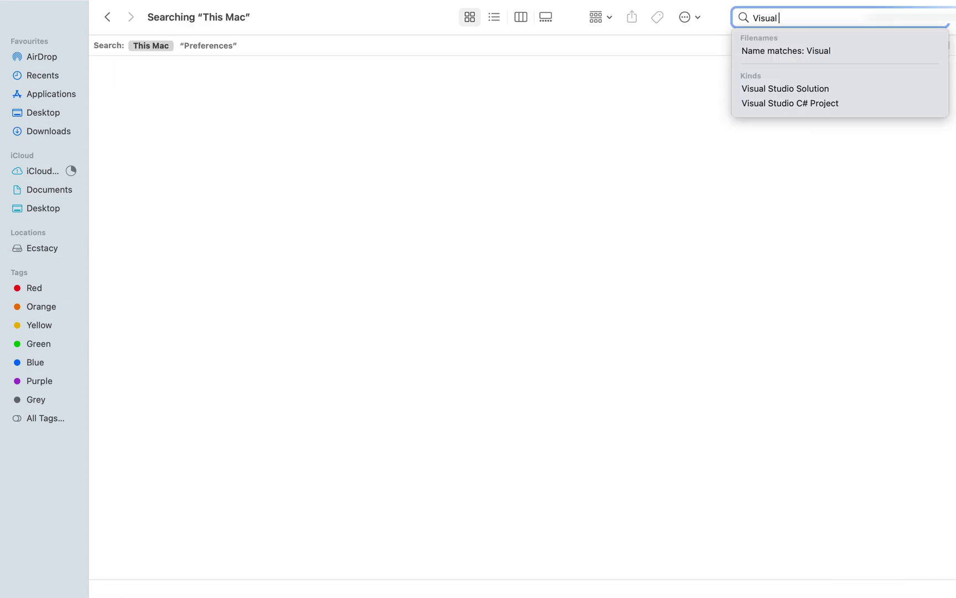
type(" Studio")
key("Return")
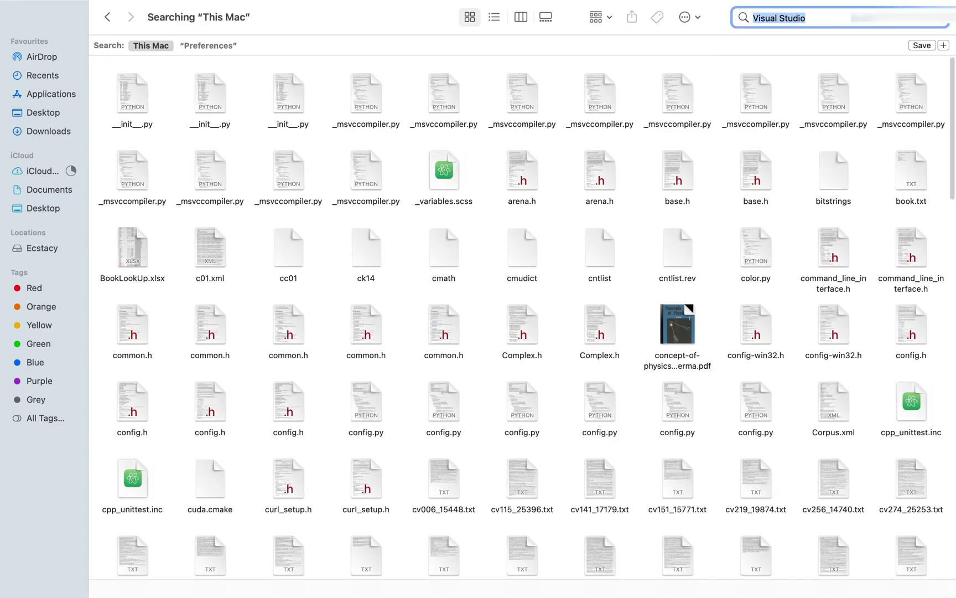
left_click(230, 46)
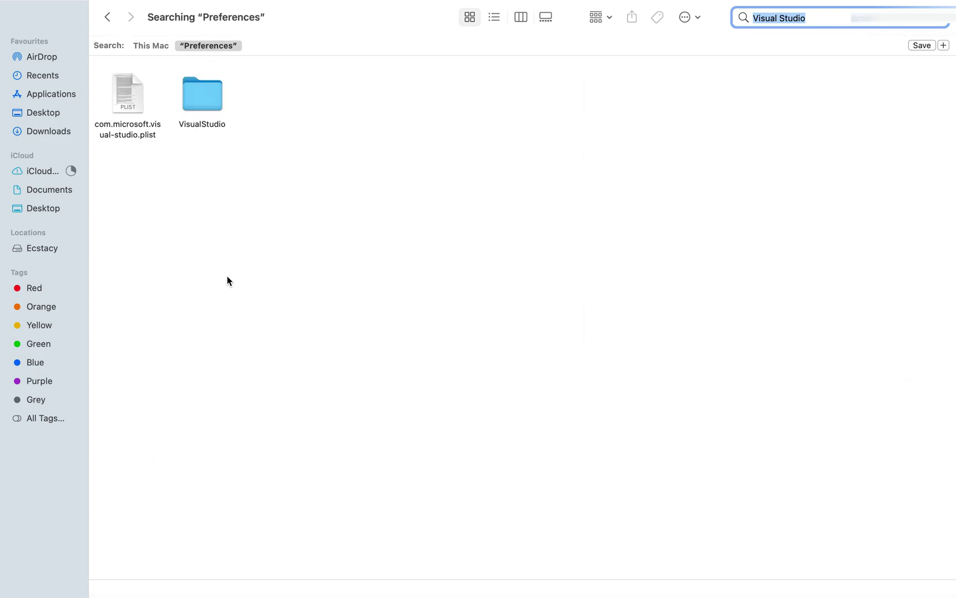
left_click(206, 189)
key("super+a")
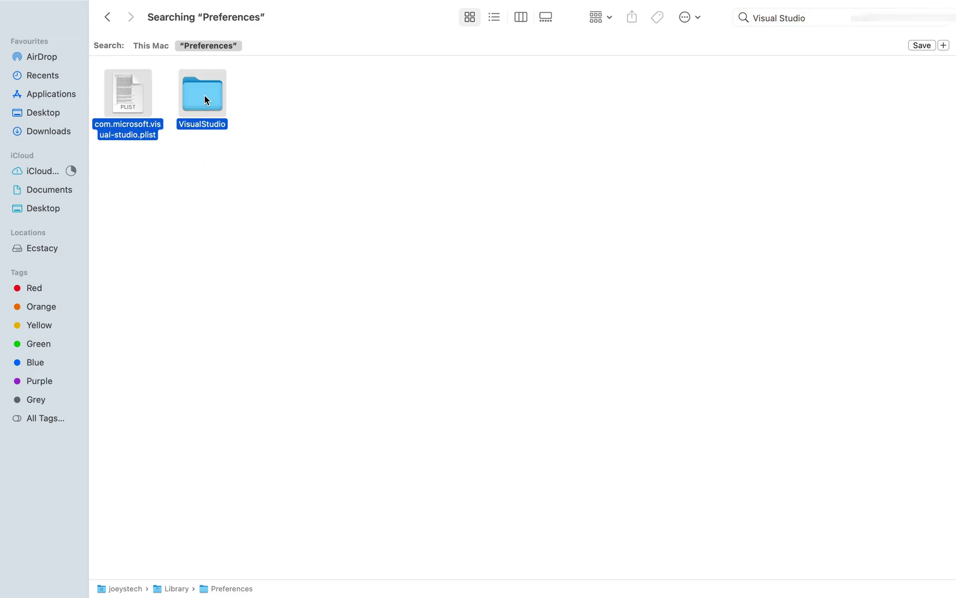
right_click(200, 94)
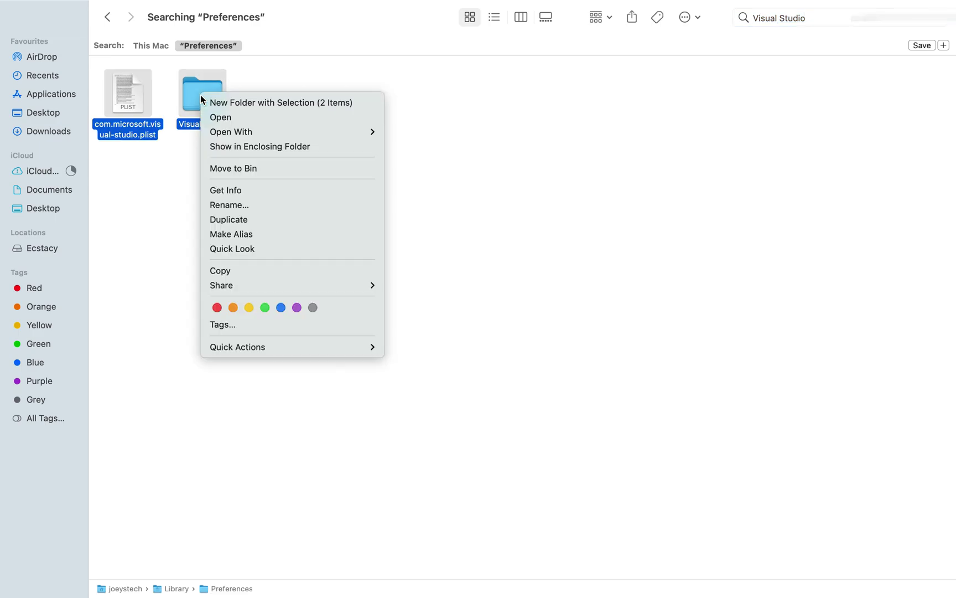
left_click(287, 167)
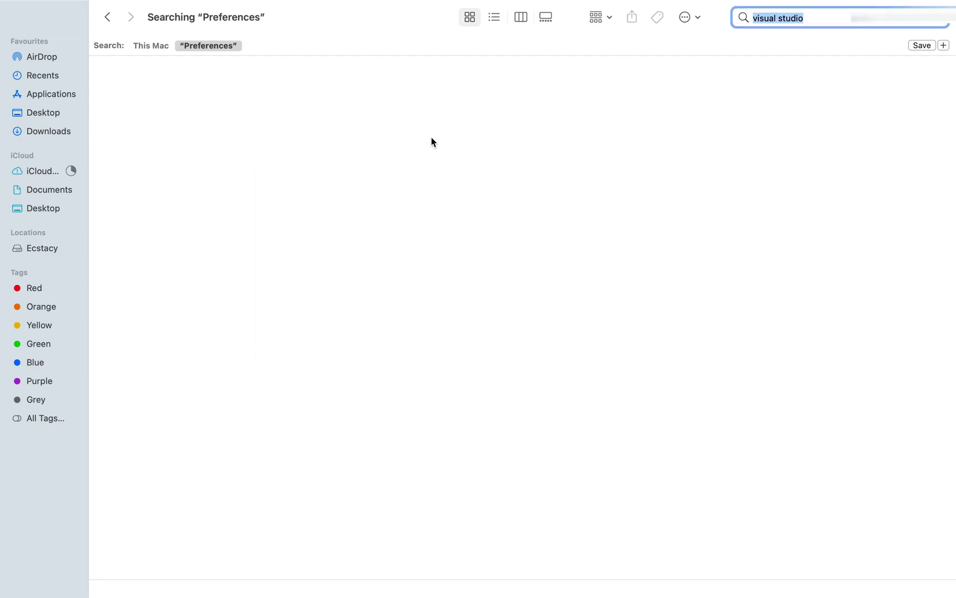
Step: Search Preferences for 'xamarin' and move the Xamarin folder to the Bin
key("BackSpace")
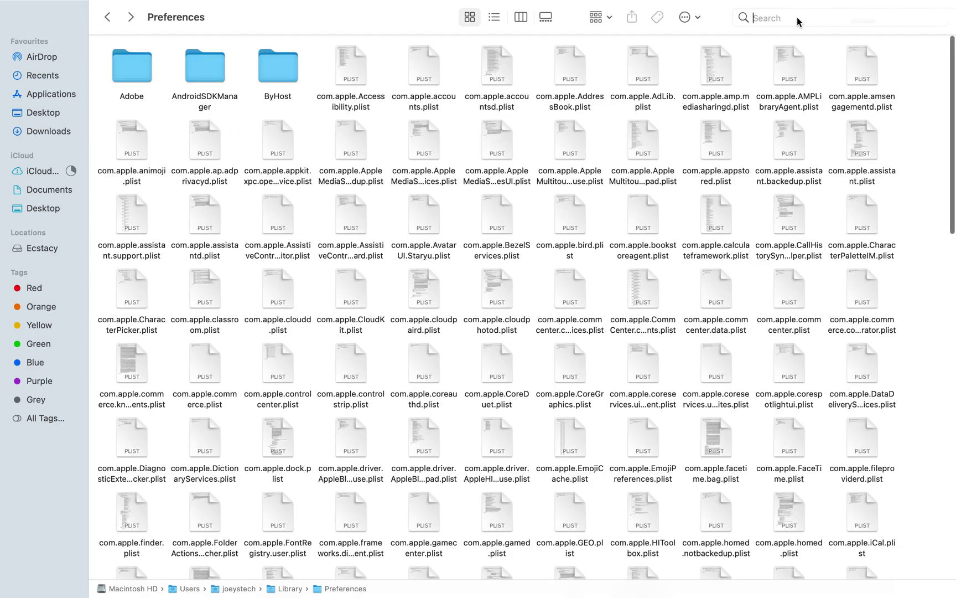
type("xamarin")
left_click(208, 46)
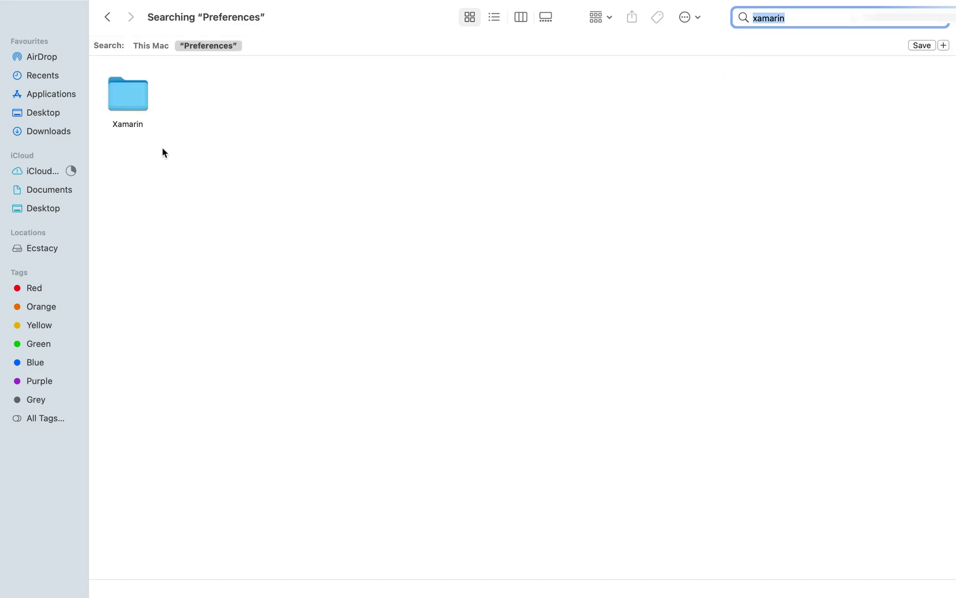
left_click(139, 90)
right_click(138, 89)
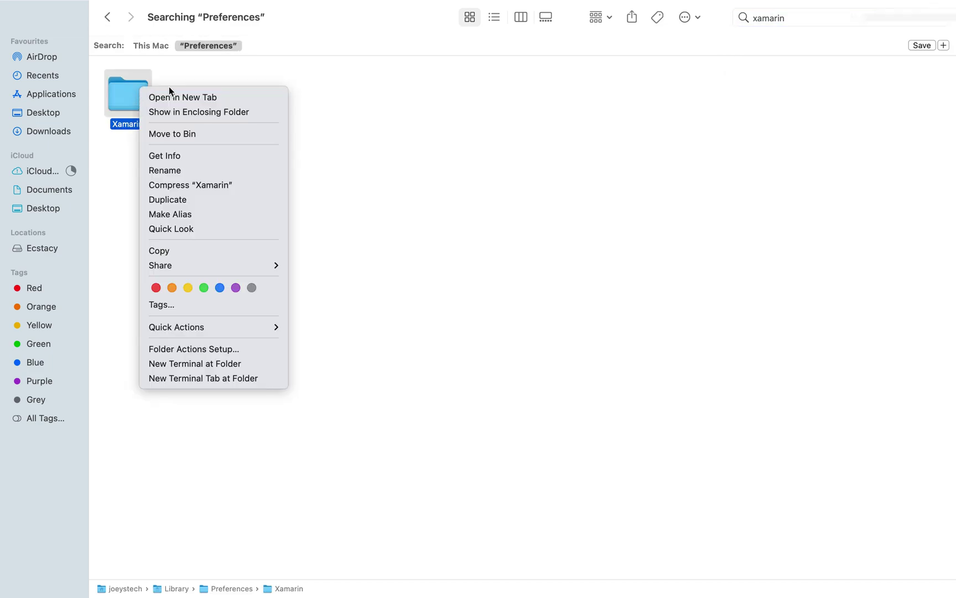
left_click(220, 134)
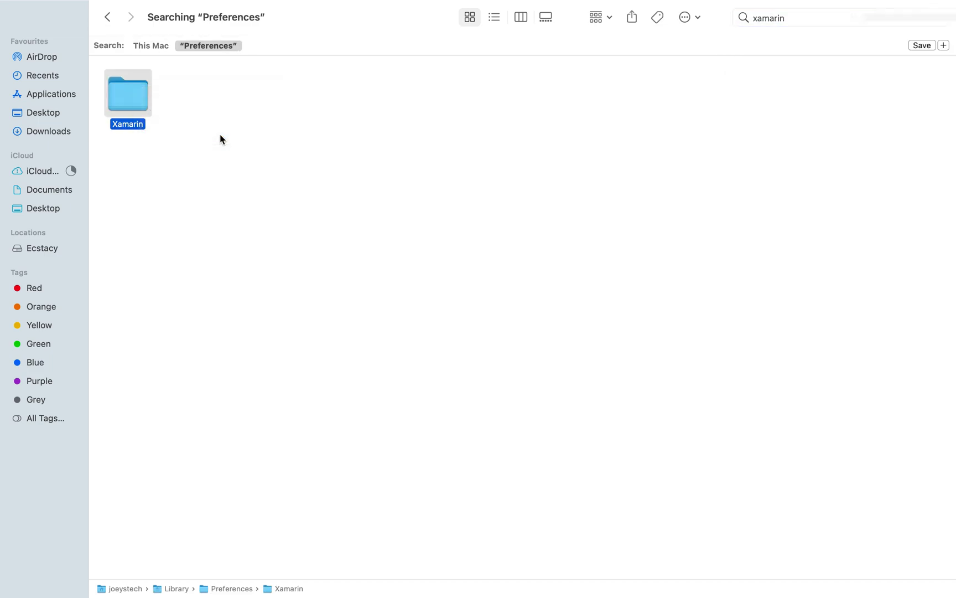
key("super+Tab")
Step: Copy the ~/Library/Logs path from the notes and go to that folder
left_click(145, 126)
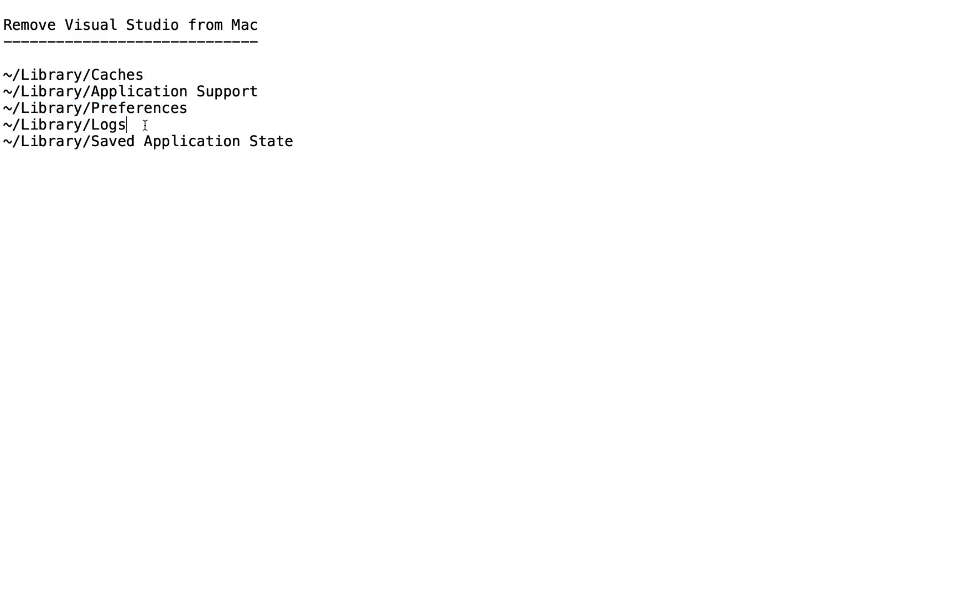
key("super+shift+Left")
key("super+Tab")
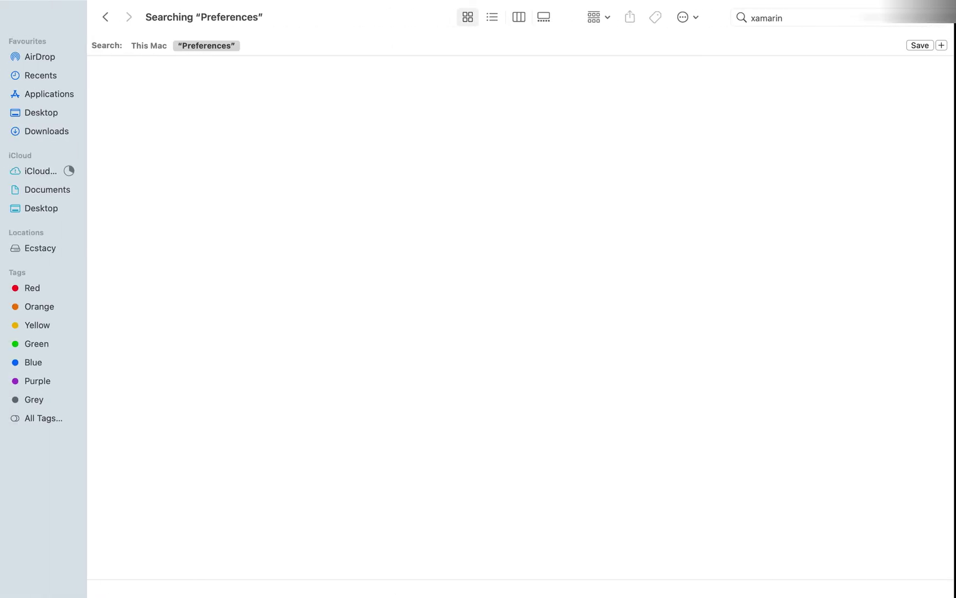
left_click(175, 8)
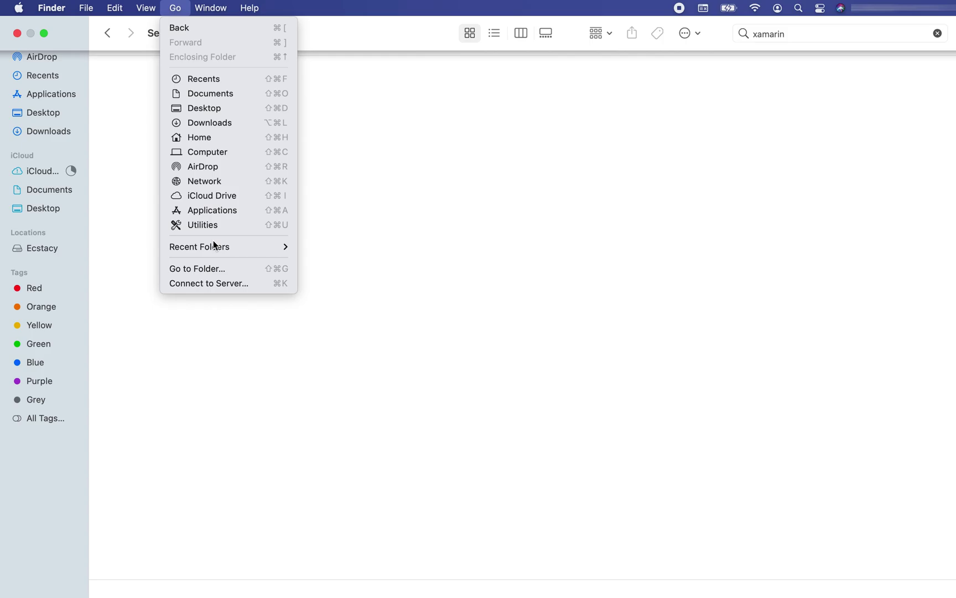
left_click(205, 268)
key("super+v")
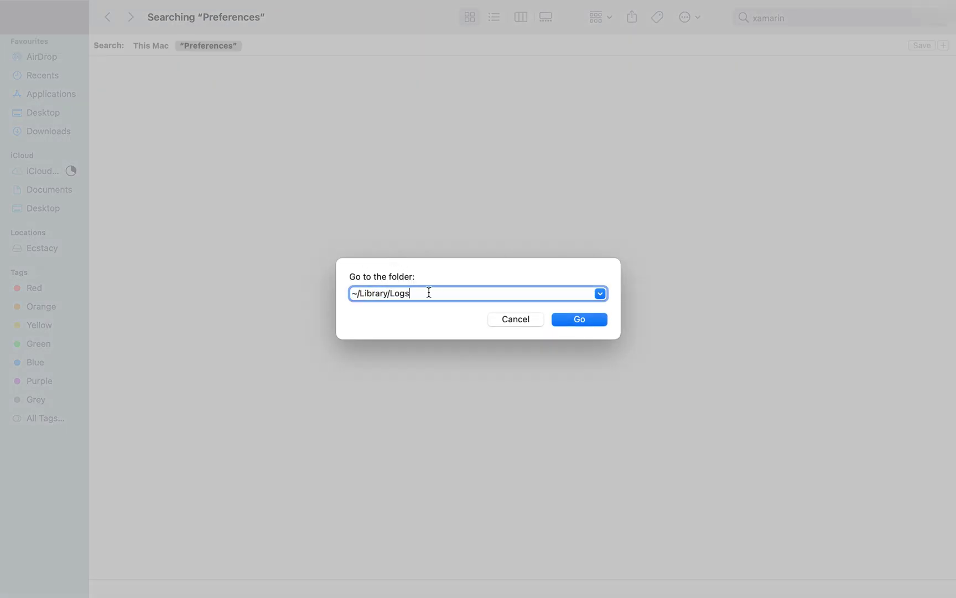
left_click(583, 318)
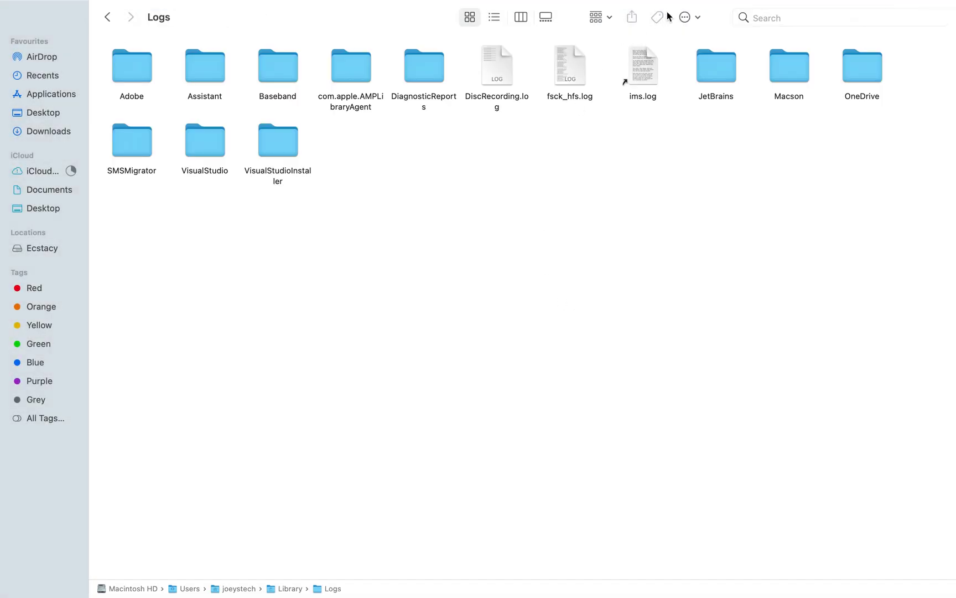
Step: Bin the Visual Studio install log and VisualStudio and VisualStudioInstaller log folders
left_click(814, 21)
type("Visual Studi")
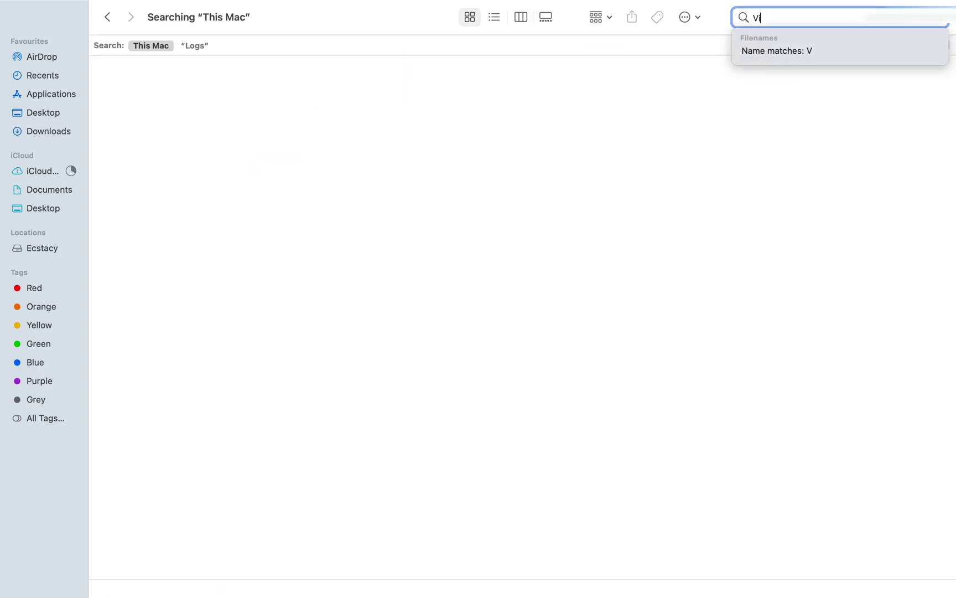
type("o")
key("Return")
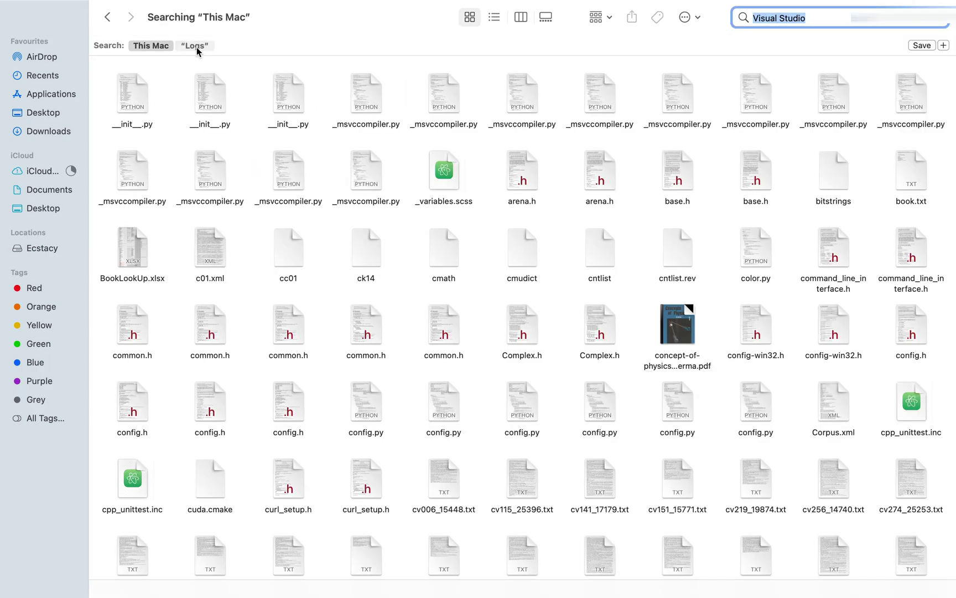
left_click(196, 47)
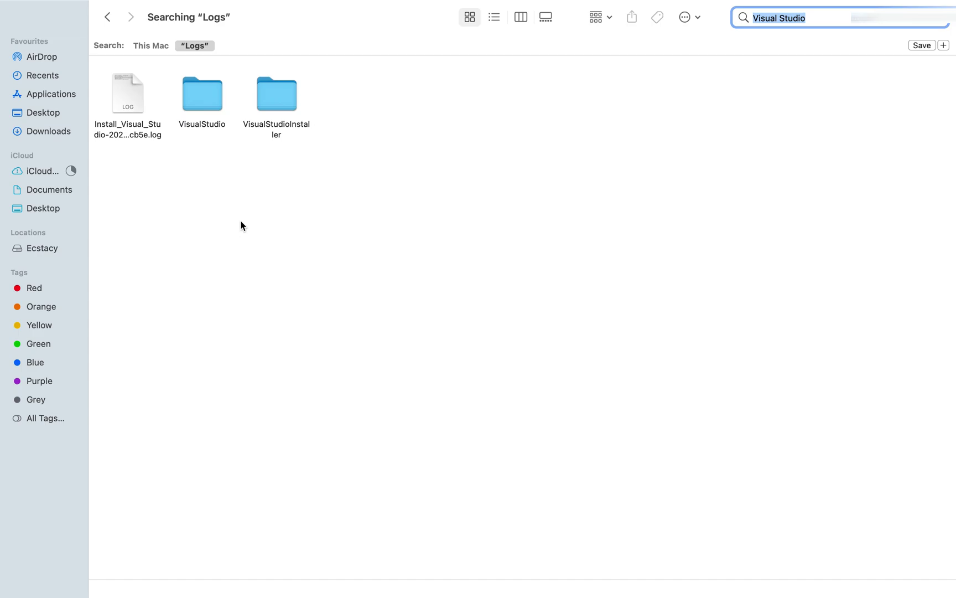
left_click(209, 179)
key("super+a")
right_click(211, 88)
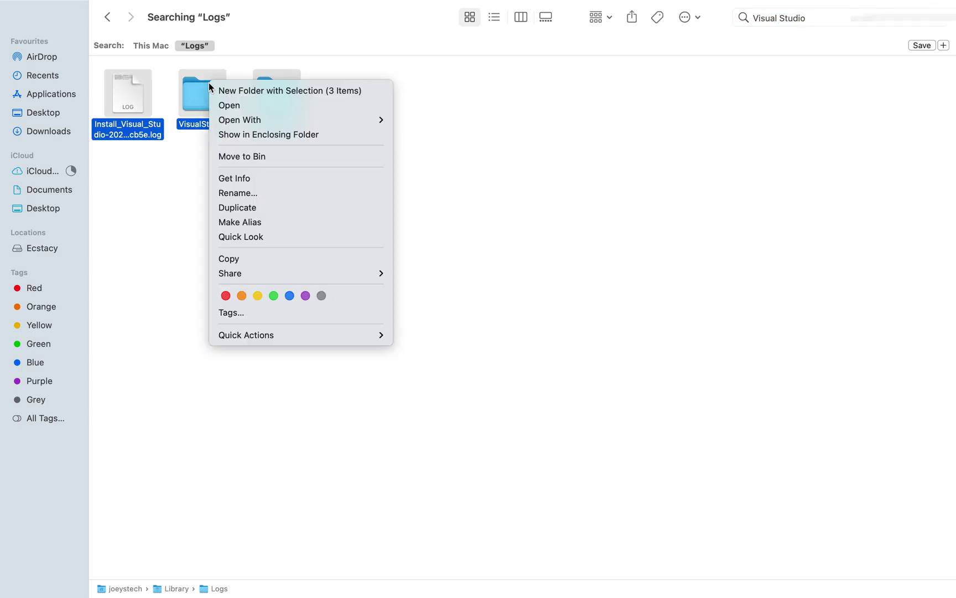
left_click(261, 155)
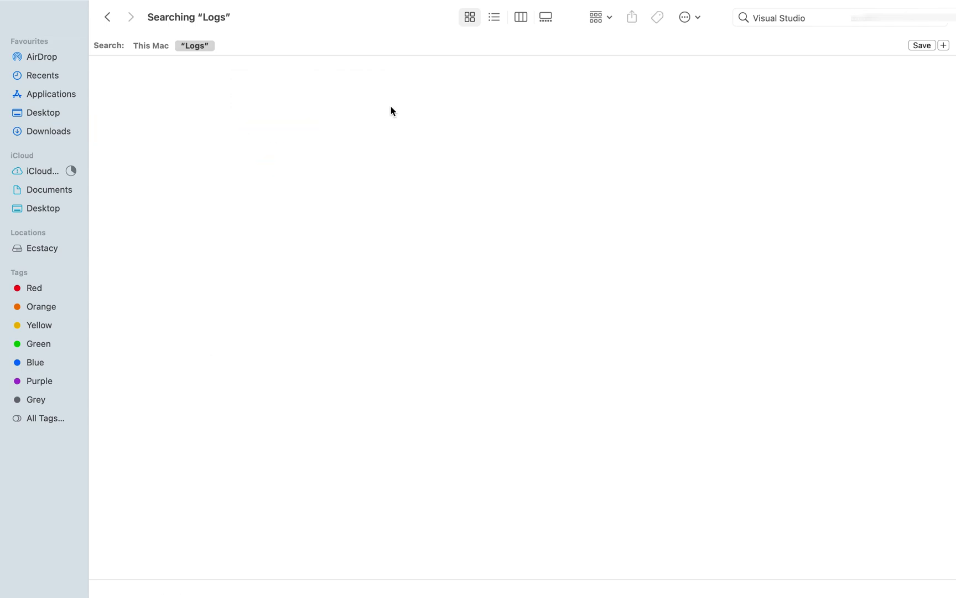
Step: Search Logs for 'Xamarin' to confirm nothing remains
left_click(935, 25)
key("BackSpace")
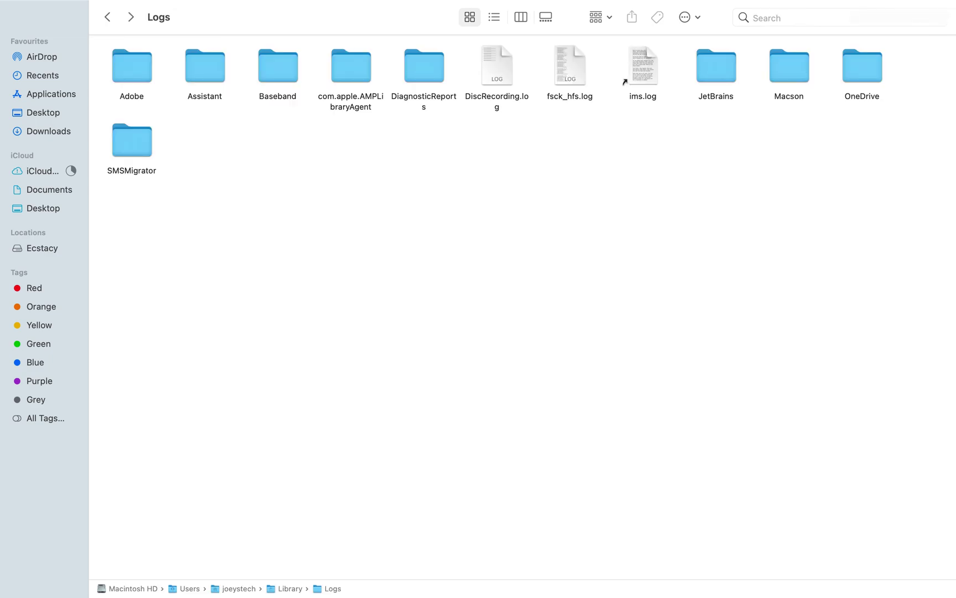
type("Xamarin")
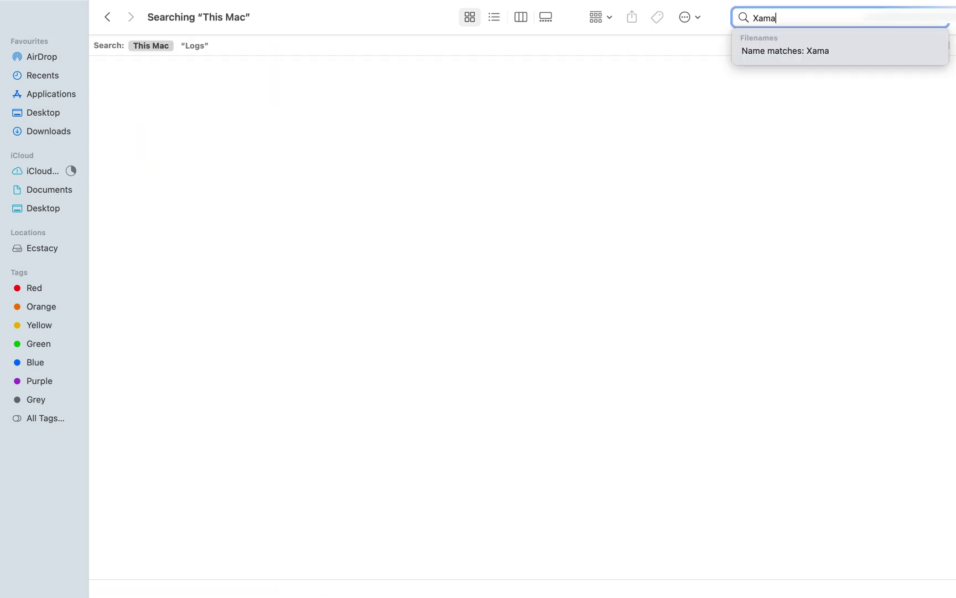
left_click(195, 45)
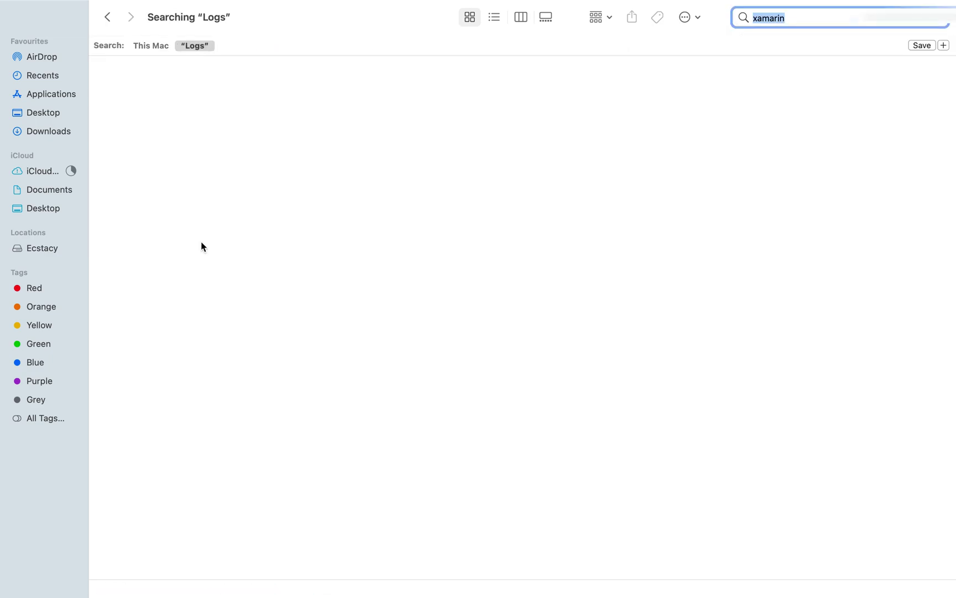
key("ctrl+Right")
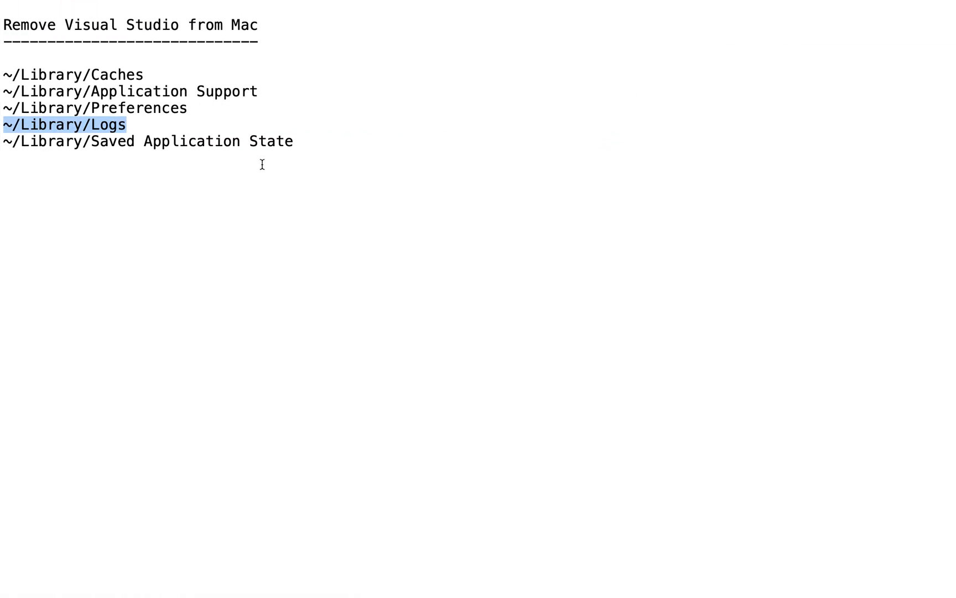
Step: Select the Saved Application State path line in the notes and return to Finder
left_click(301, 144)
key("shift+super+Left")
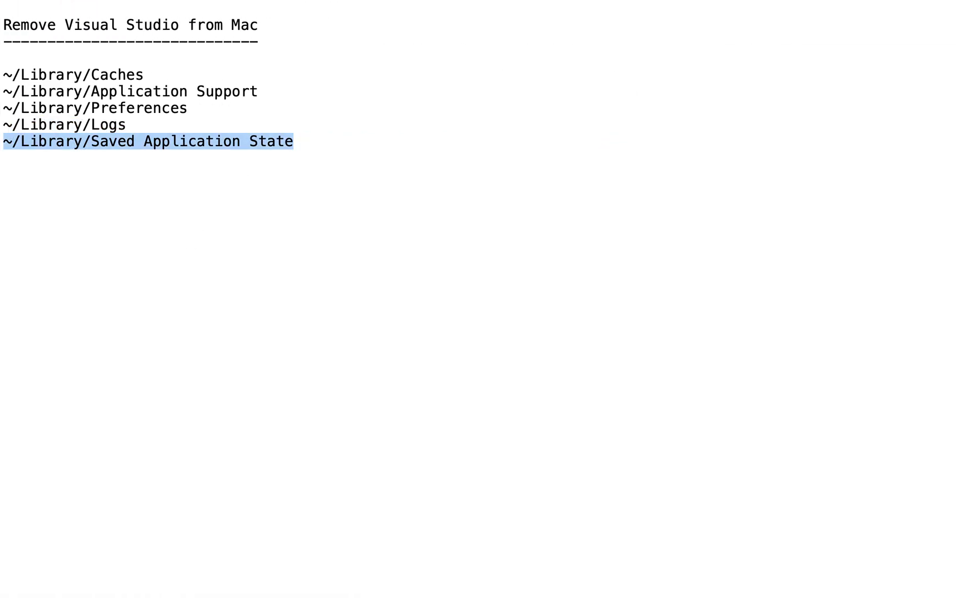
key("ctrl+Left")
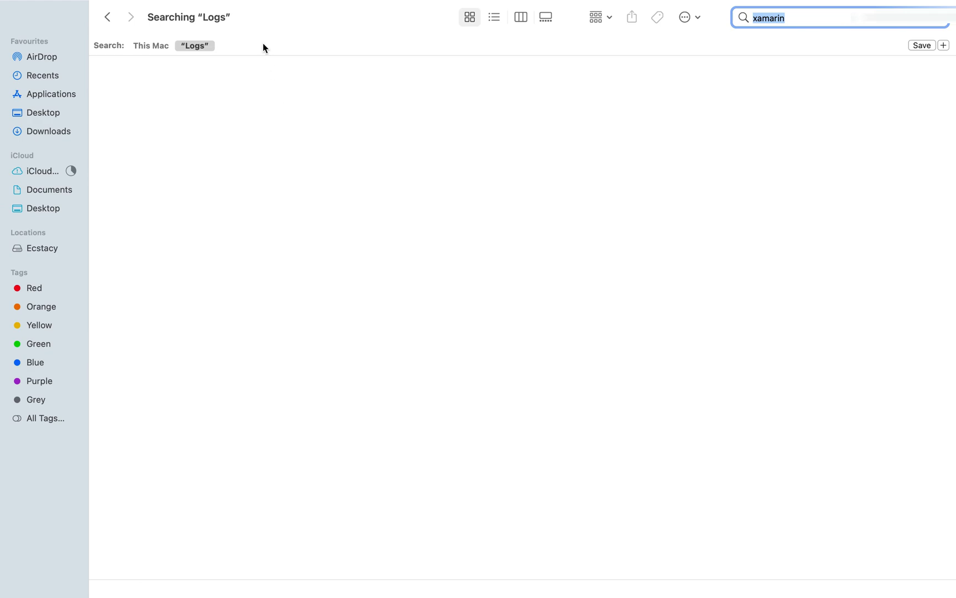
key("ctrl+Right")
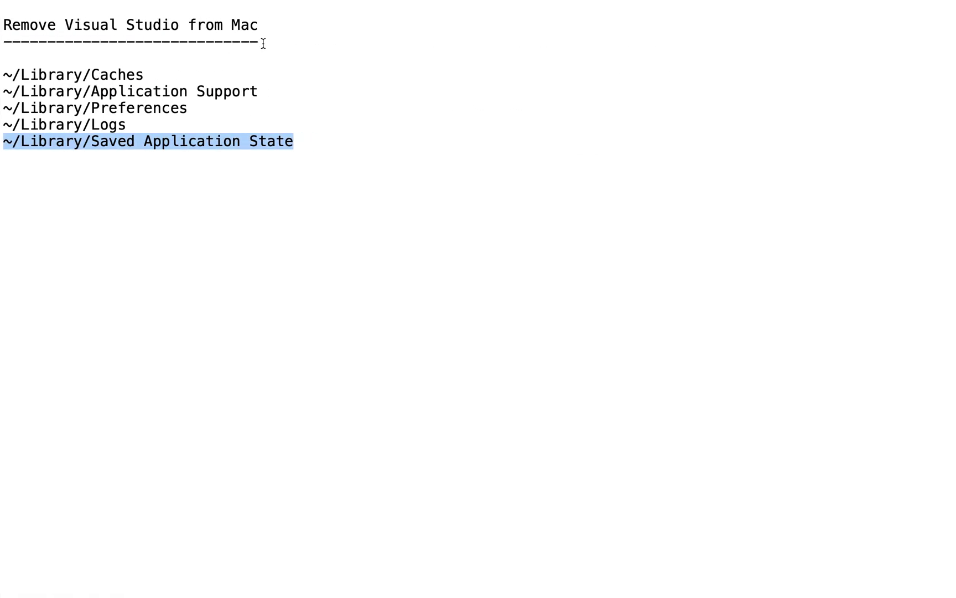
key("ctrl+Left")
Step: Go to the ~/Library/Saved Application State folder using the pasted path
mouse_move(230, 7)
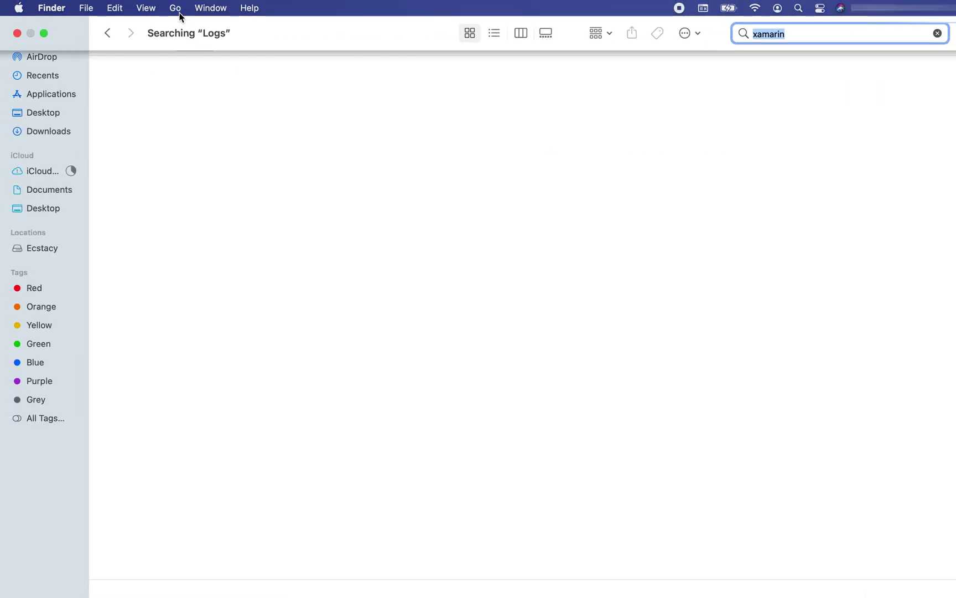
left_click(178, 9)
left_click(195, 268)
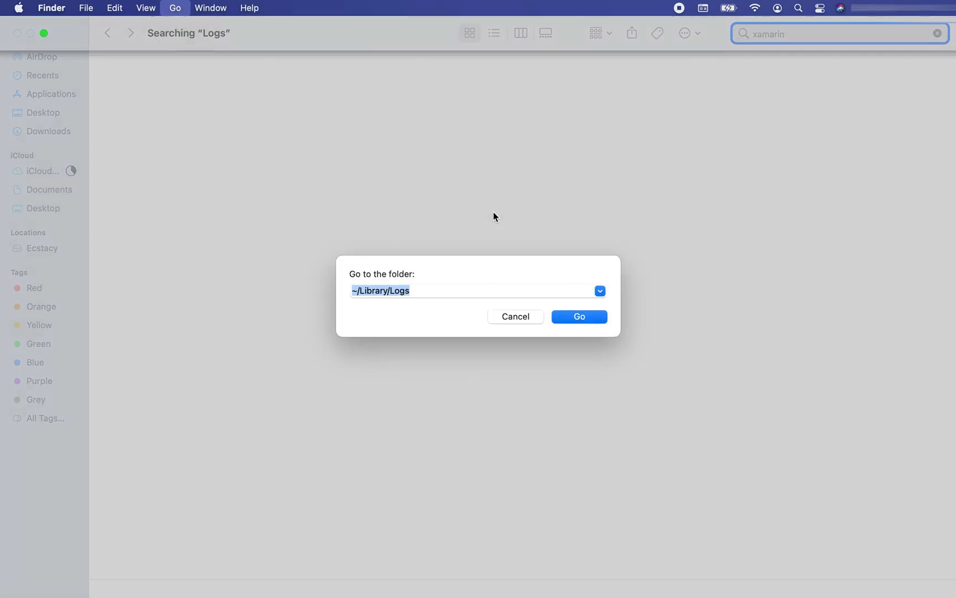
key("super+v")
key("Return")
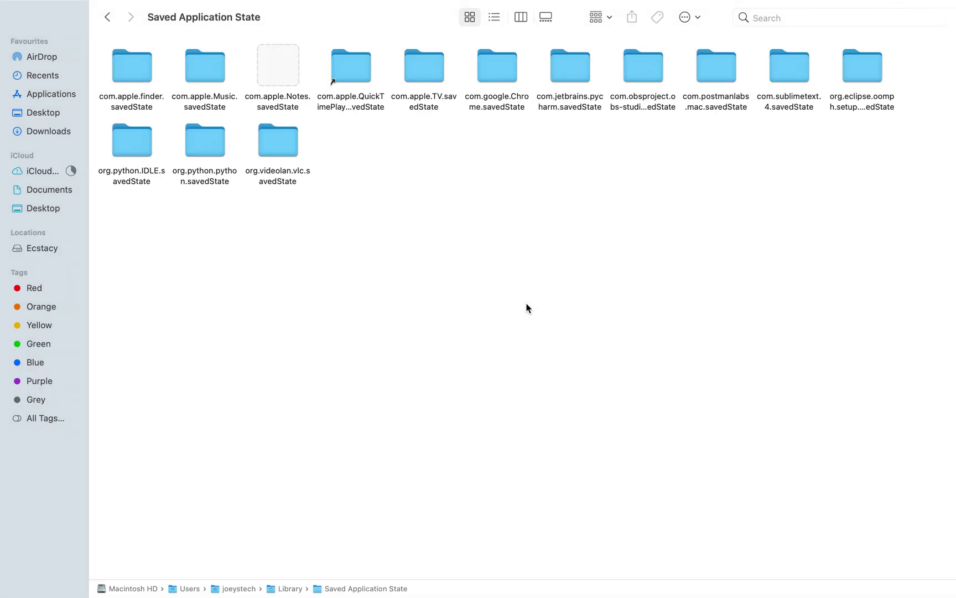
Step: Search Saved Application State for 'Visual Studio' and confirm no items are found
left_click(776, 19)
type("Visual")
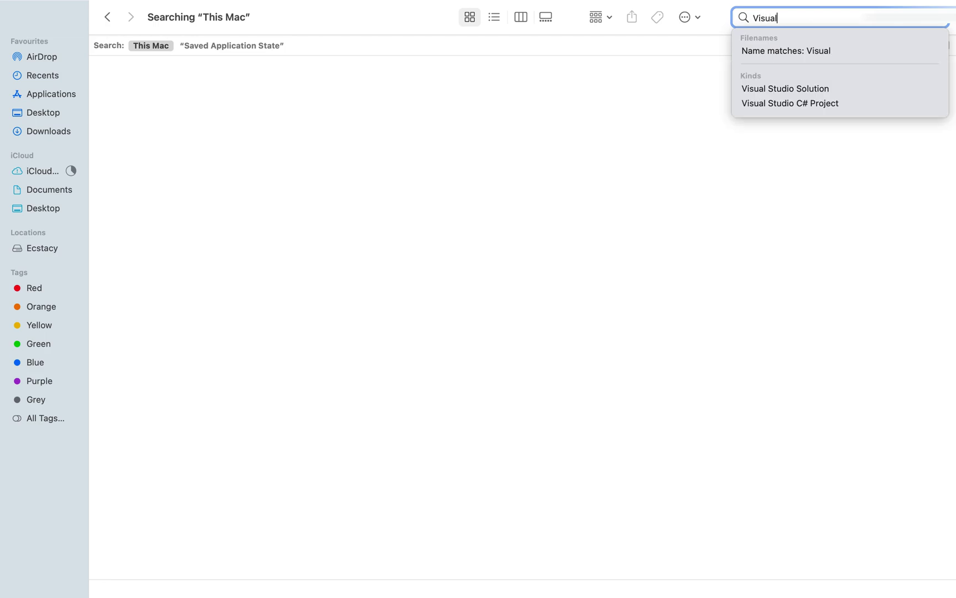
type(" Studio")
key("Return")
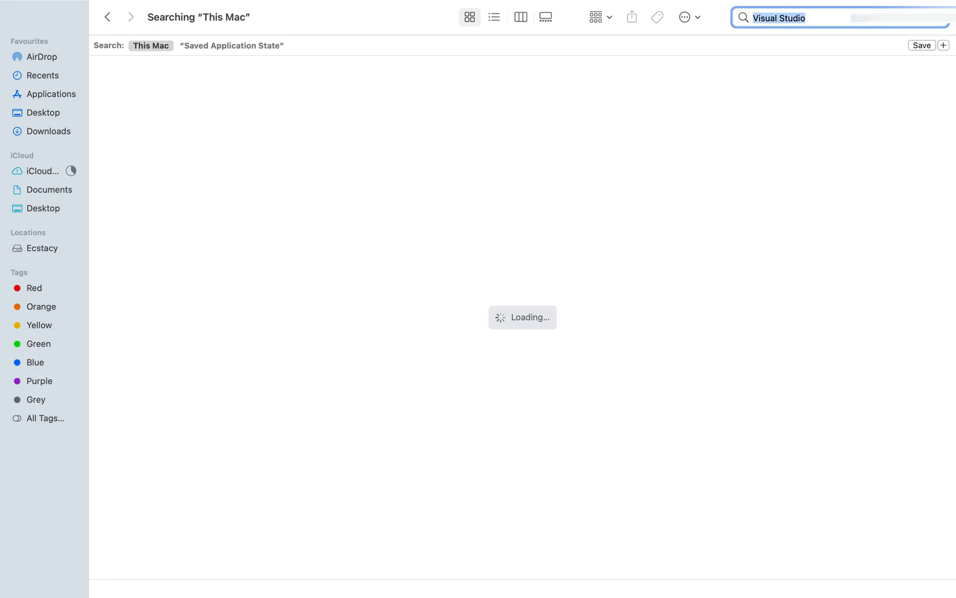
left_click(253, 47)
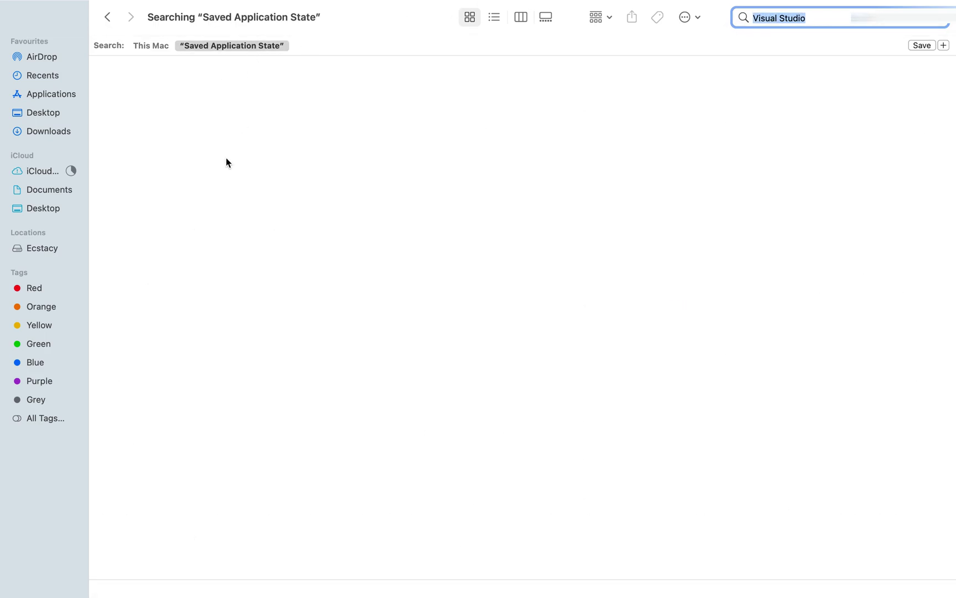
left_click(422, 171)
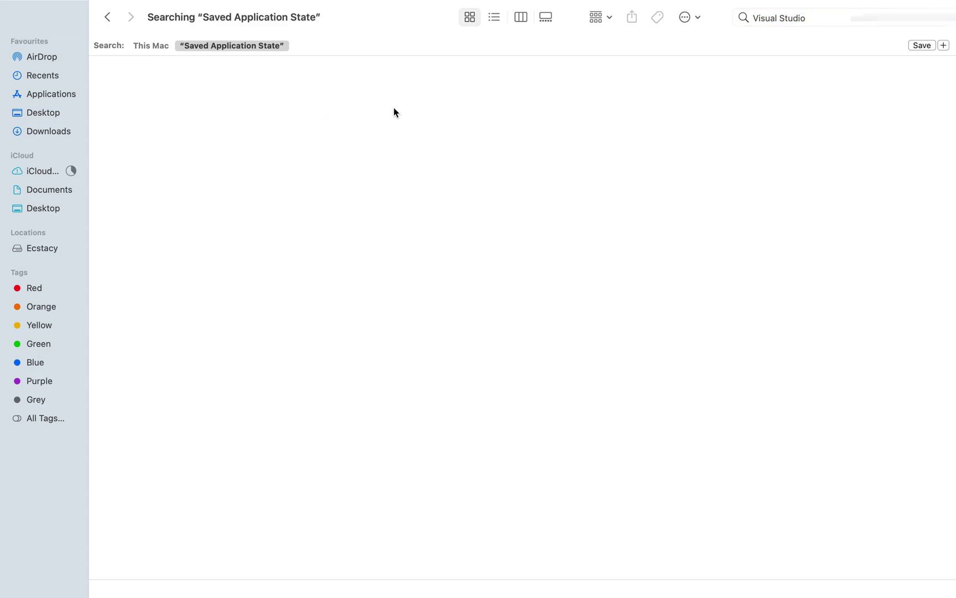
Step: Search the folder for 'xamarin', find nothing, and close the Finder window
left_click(819, 20)
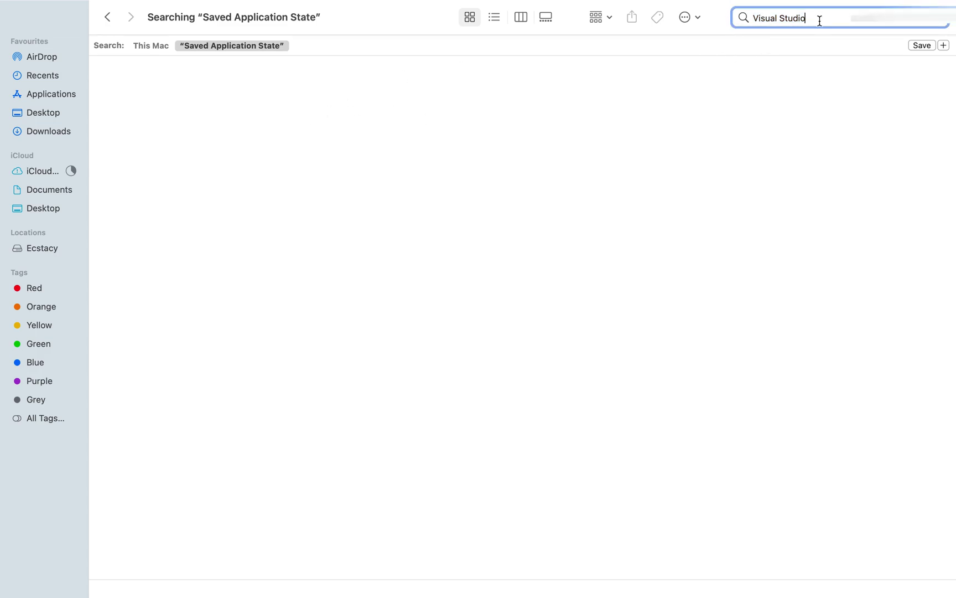
key("super+a")
key("BackSpace")
type("xamarin")
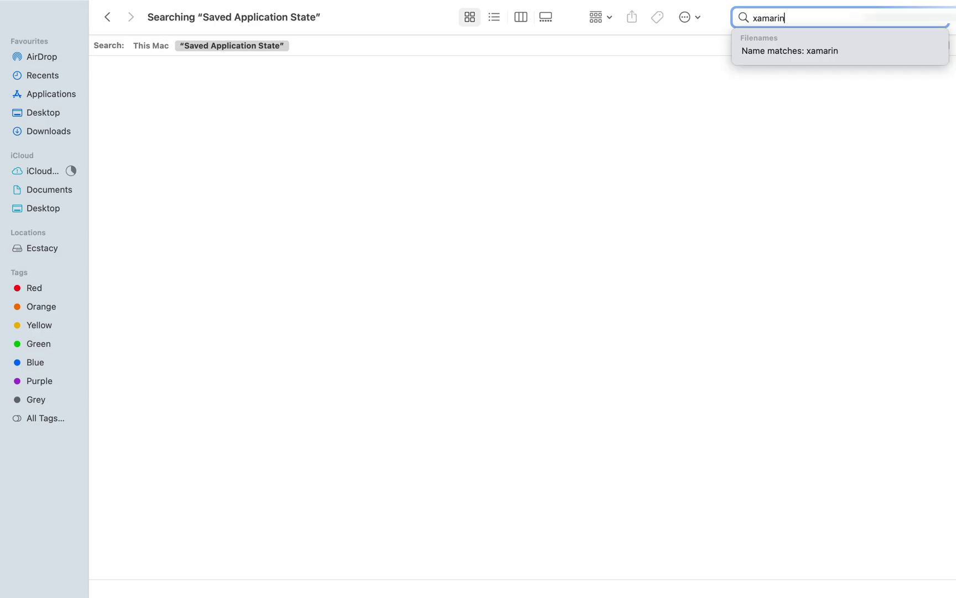
key("Return")
left_click(296, 99)
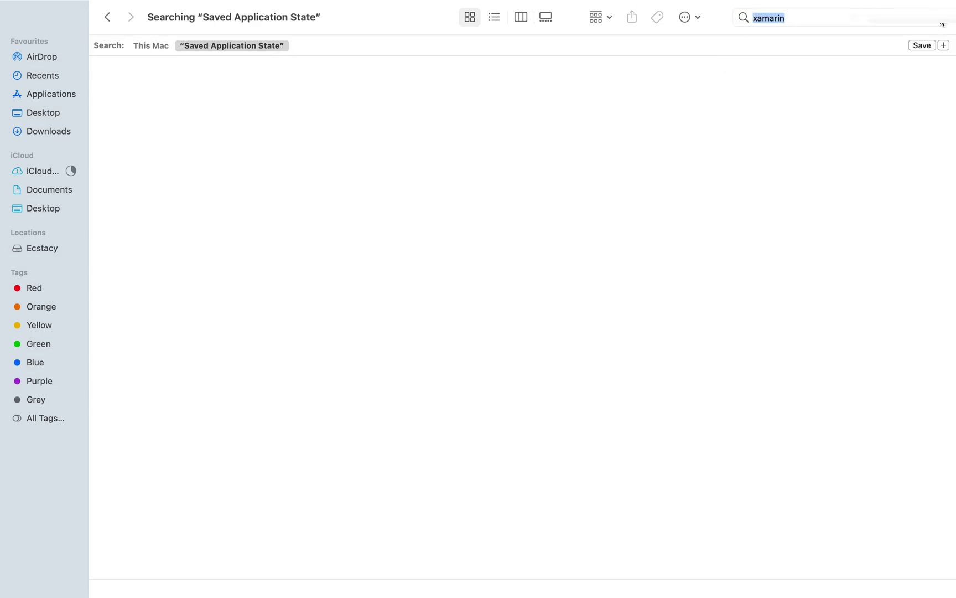
key("super+w")
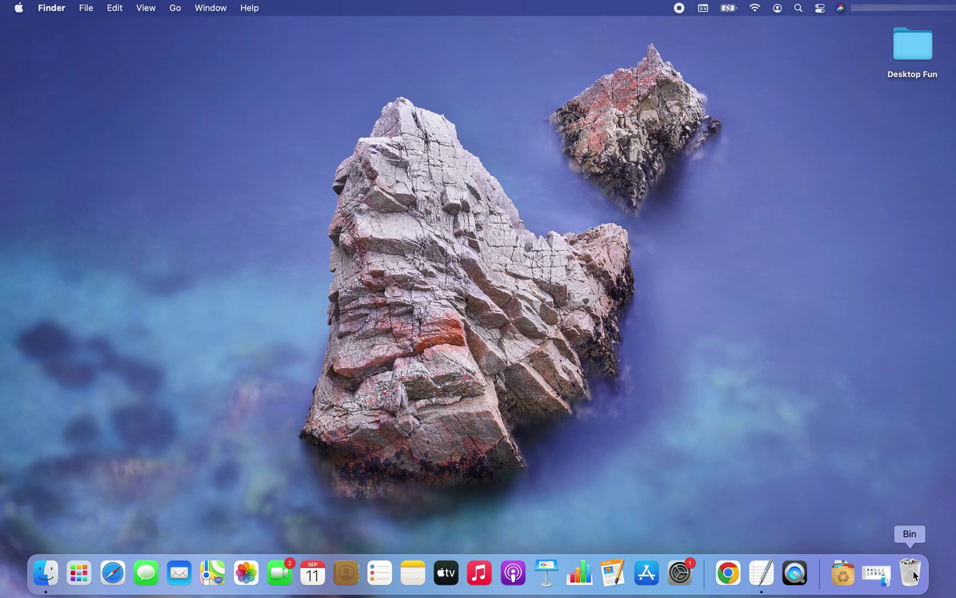
Step: Empty the Bin from the Dock and confirm permanently erasing its items
right_click(914, 574)
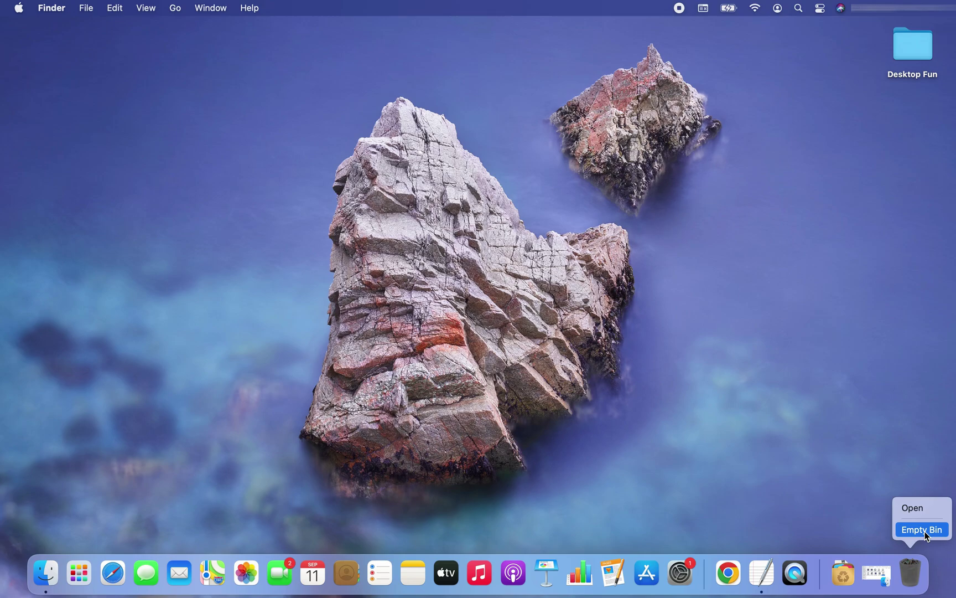
left_click(924, 530)
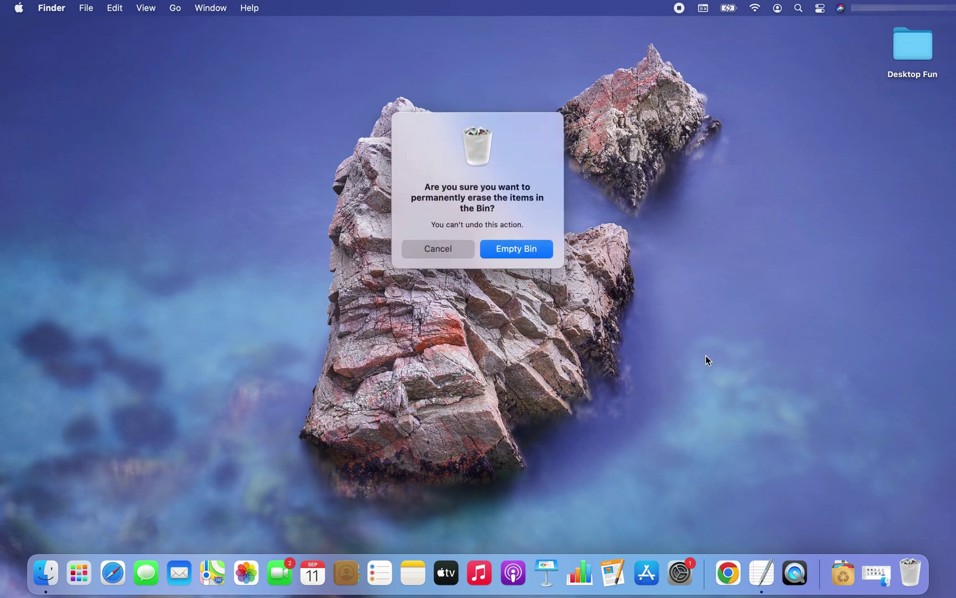
left_click(529, 249)
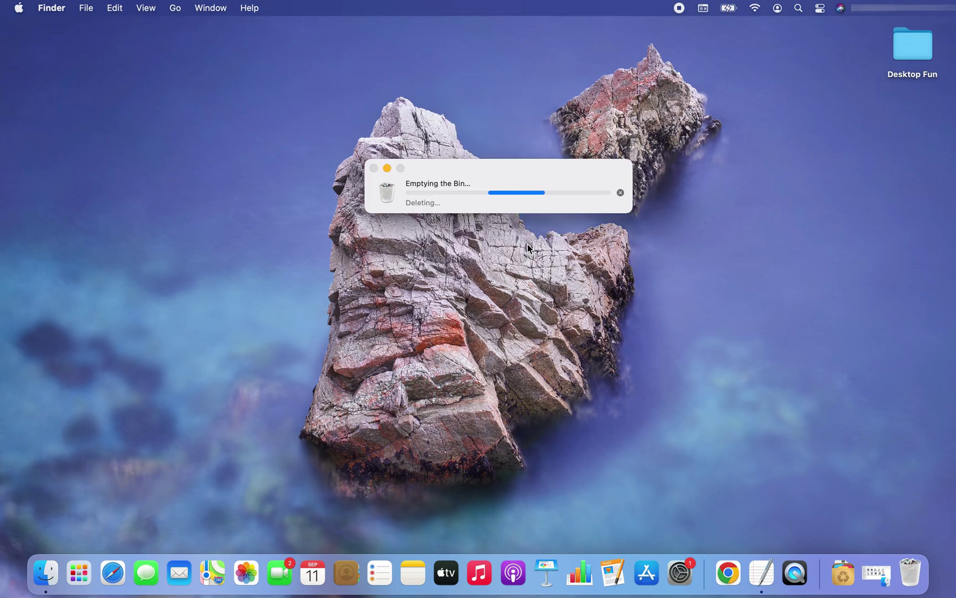